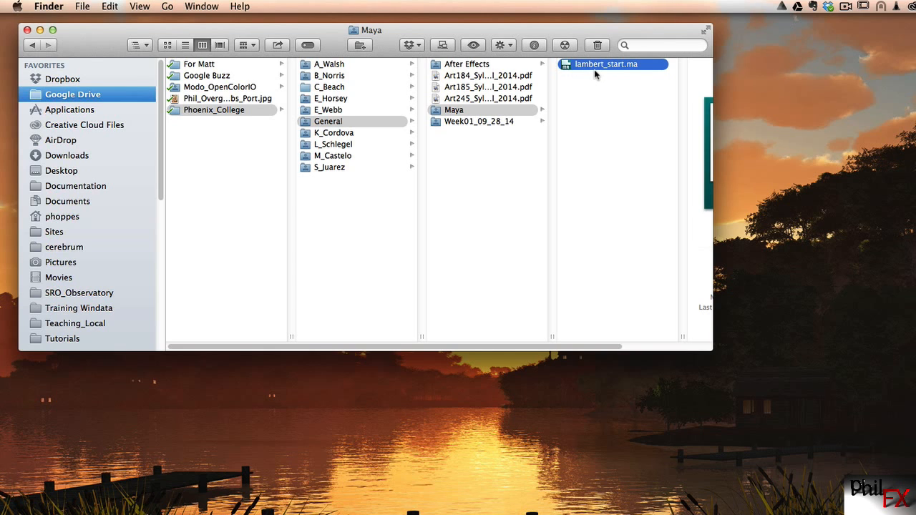
- Copy lambert_start.ma from the Google Drive Maya folder to the desktop and close the Finder window
left_click_drag(588, 65, 744, 84, "alt")
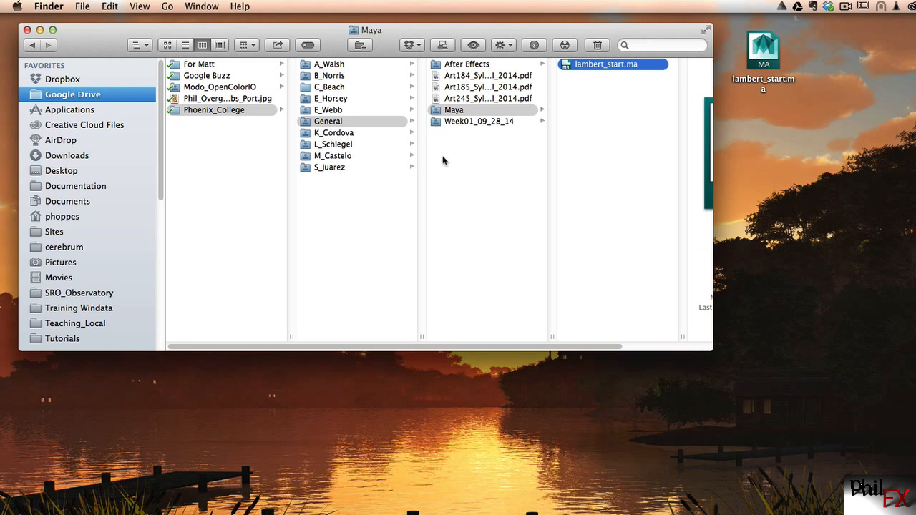
left_click(27, 30)
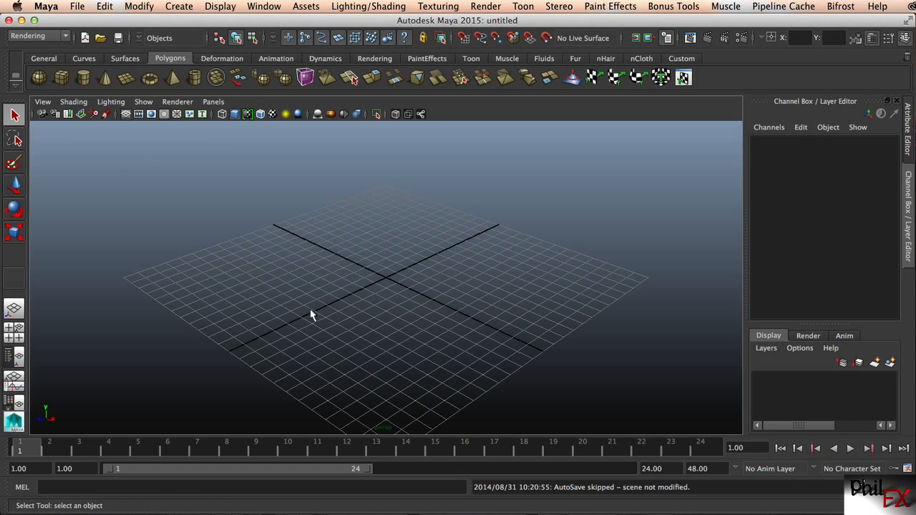
- Switch to Maya, detach the File menu as a floating window and show the list of recent projects
left_click(76, 9)
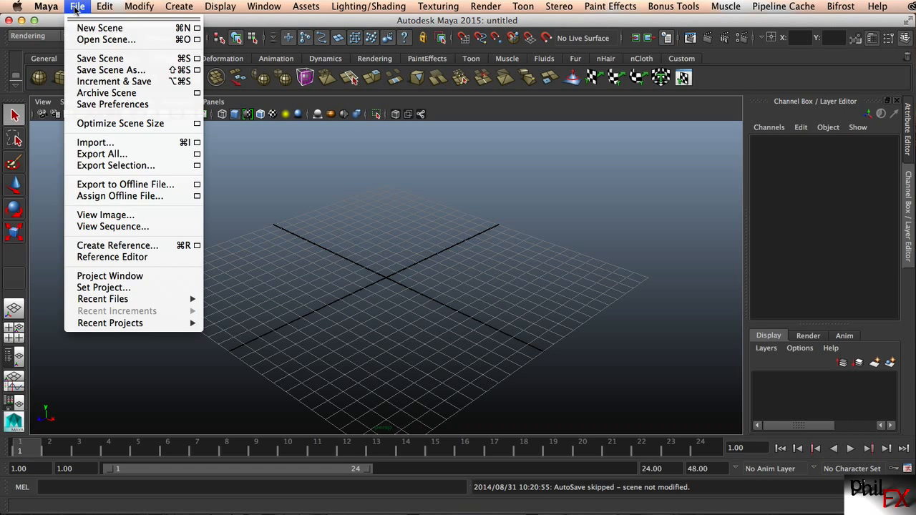
left_click(85, 20)
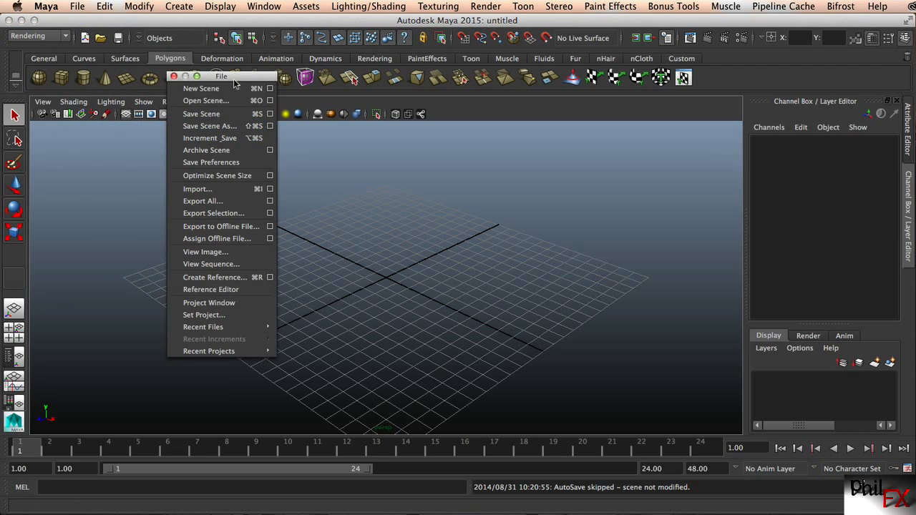
left_click_drag(243, 78, 109, 50)
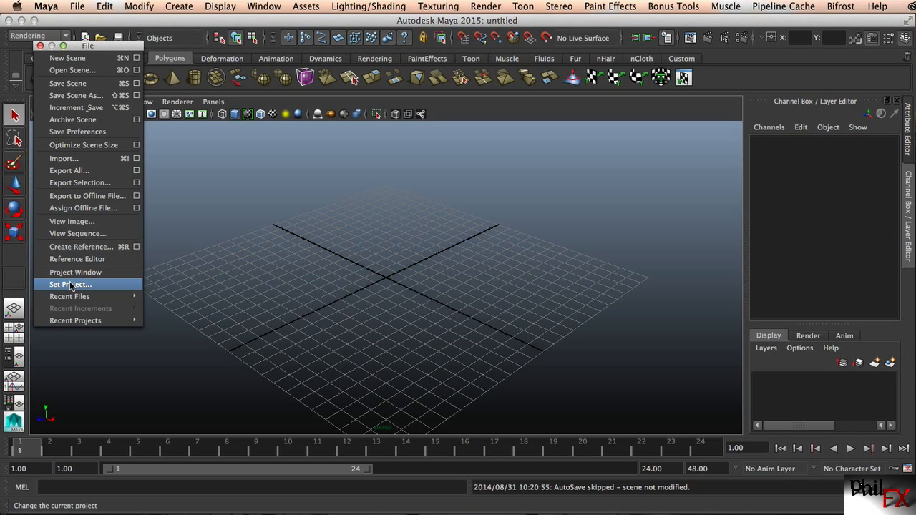
mouse_move(66, 298)
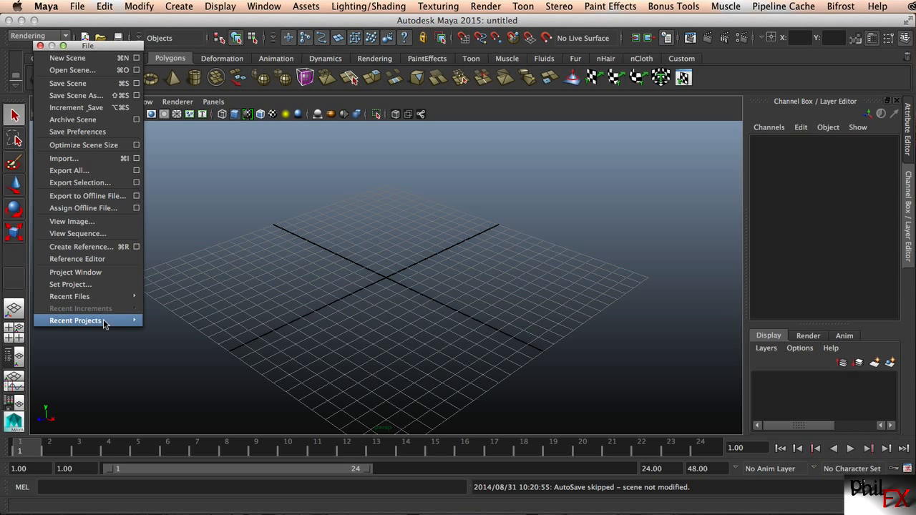
mouse_move(103, 321)
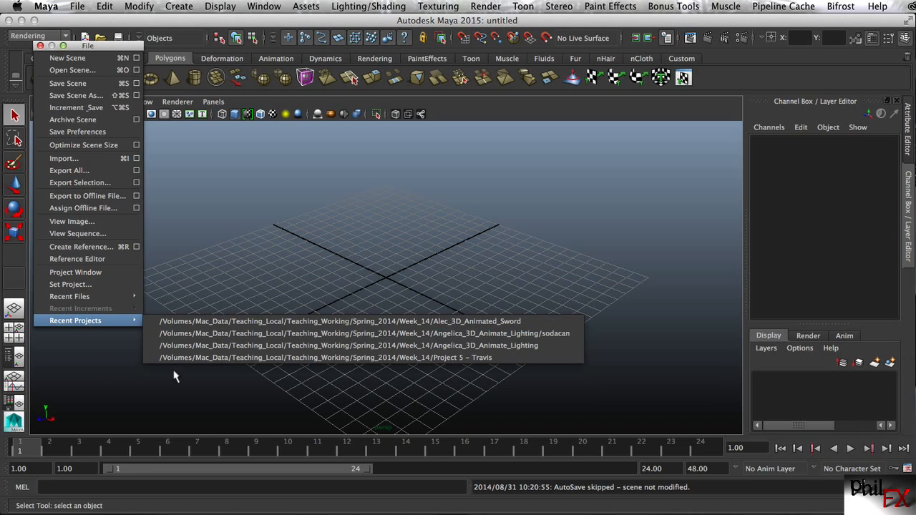
- Bring up the Project Window and start a new project
left_click(74, 275)
left_click_drag(346, 133, 344, 53)
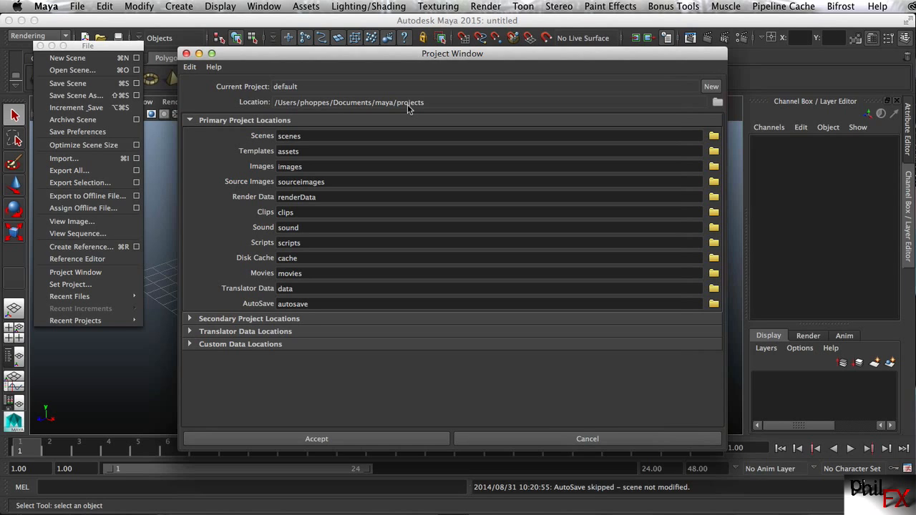
left_click(711, 87)
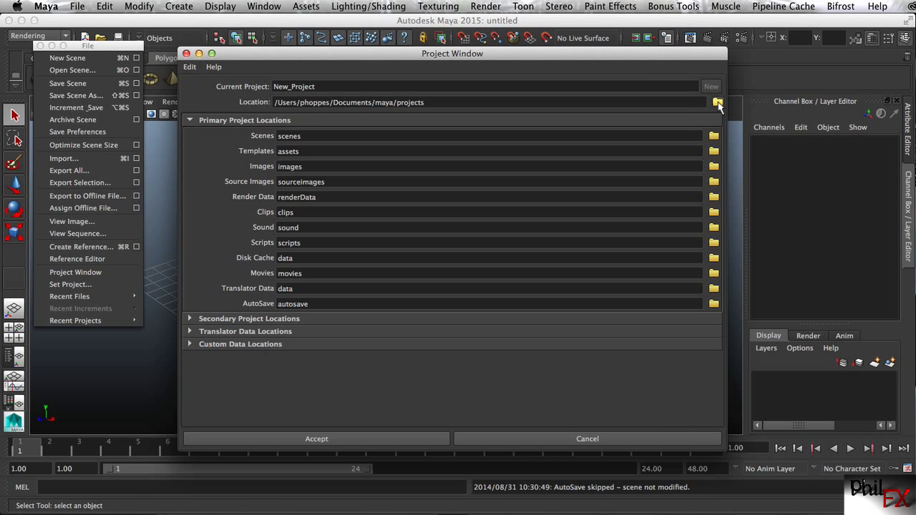
- Set the new project's location to the MyFirstMayaProject folder on the Desktop
left_click(717, 104)
left_click_drag(578, 141, 474, 42)
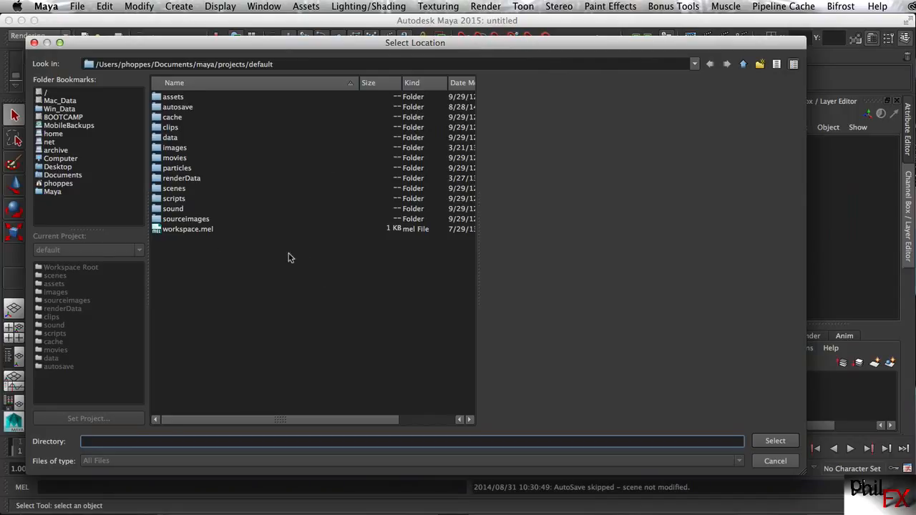
left_click(58, 168)
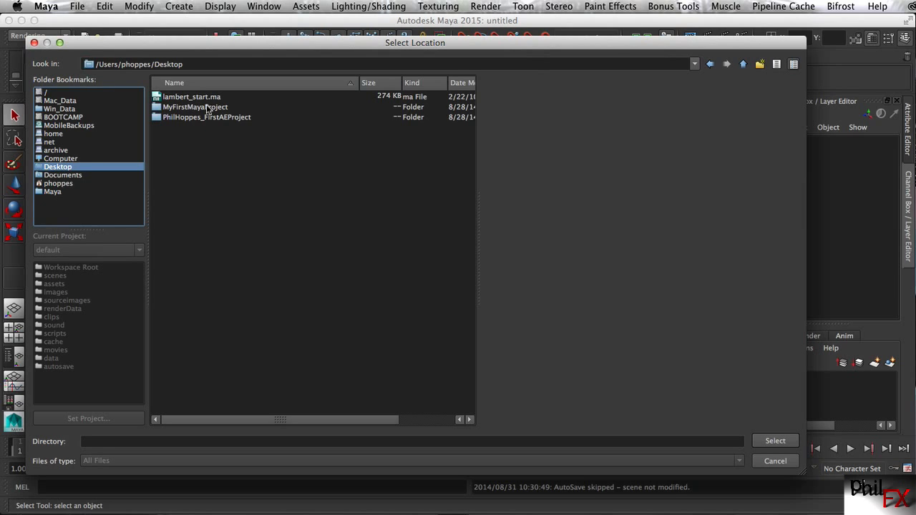
left_click(166, 108)
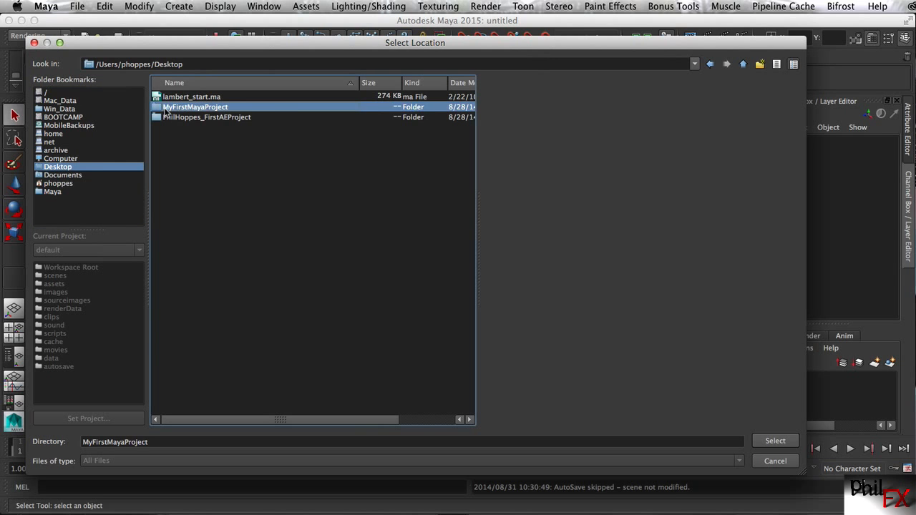
left_click(777, 444)
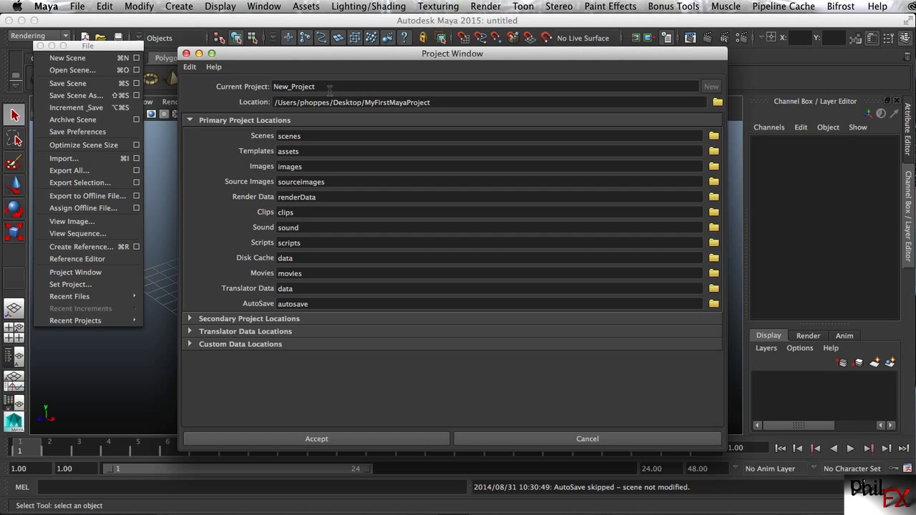
- Name the new project Week02 and accept the default folder structure
left_click_drag(329, 87, 248, 88)
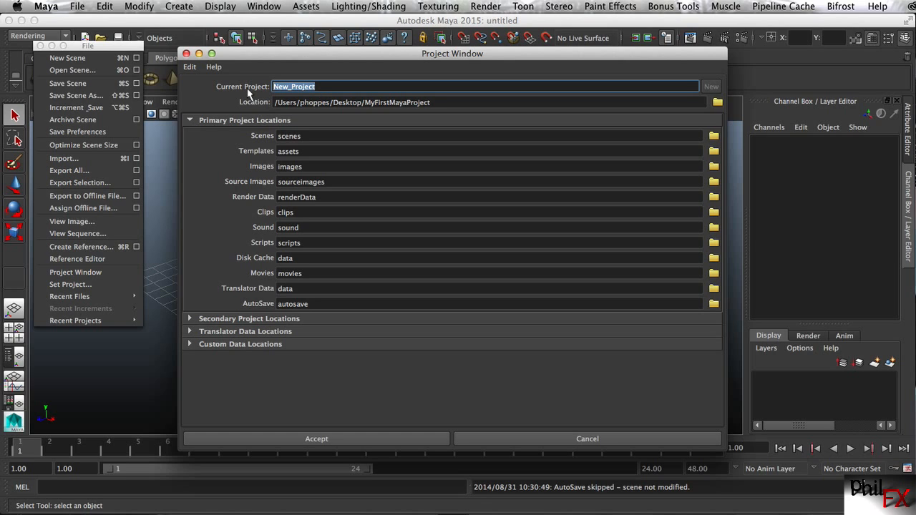
type("P")
type("eek02")
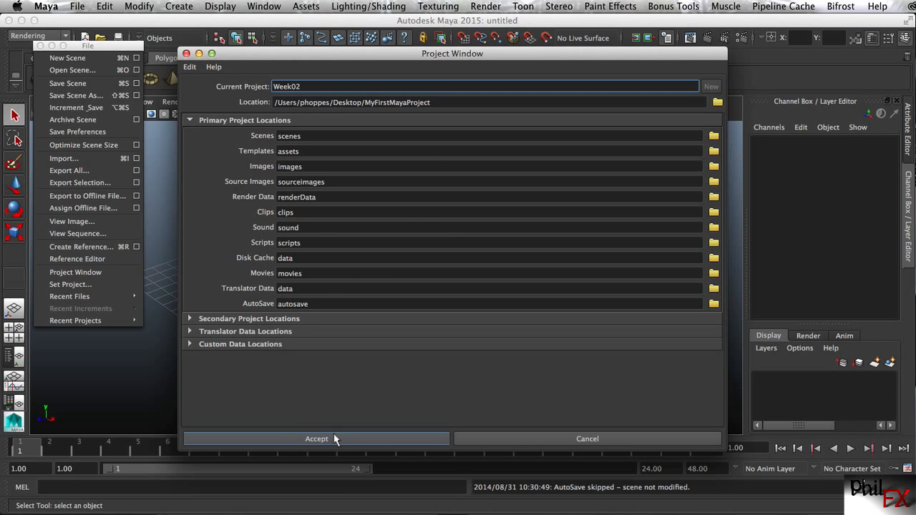
left_click(311, 439)
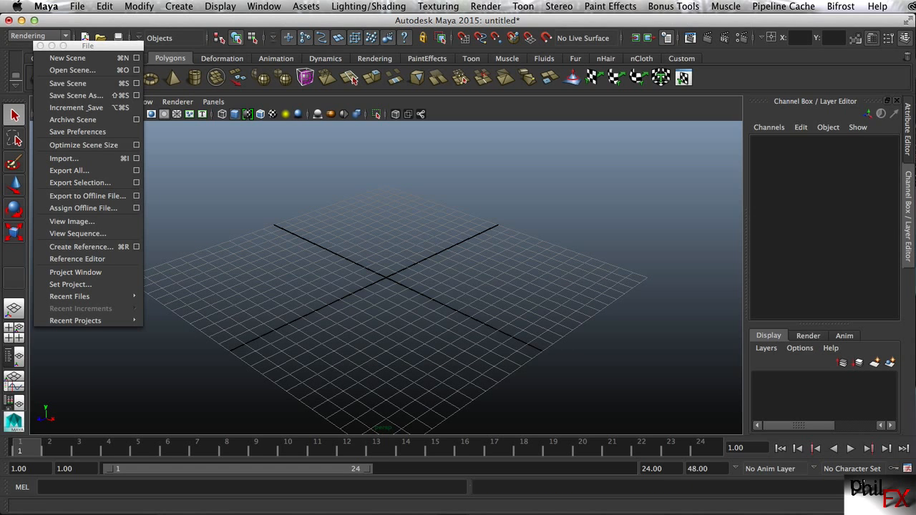
- Switch to Finder and examine the folders inside the Week02 project in MyFirstMayaProject
key("super+Tab")
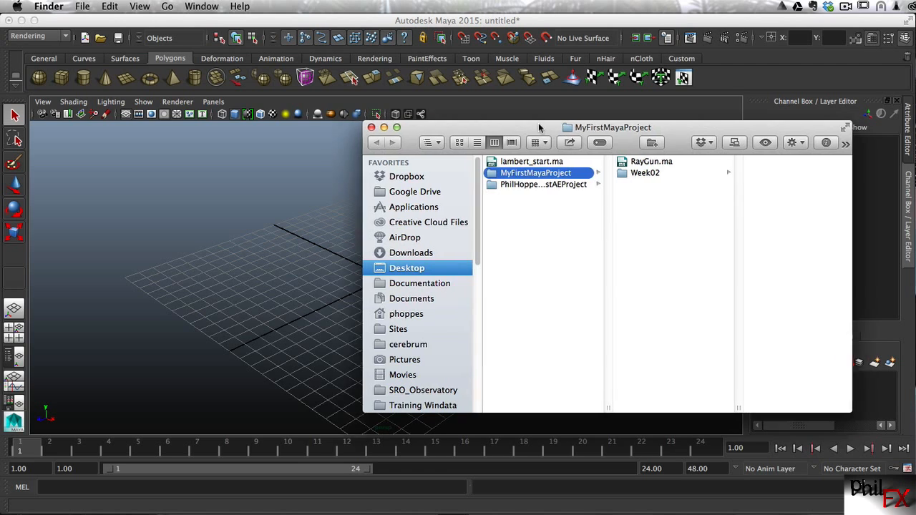
left_click_drag(544, 126, 209, 77)
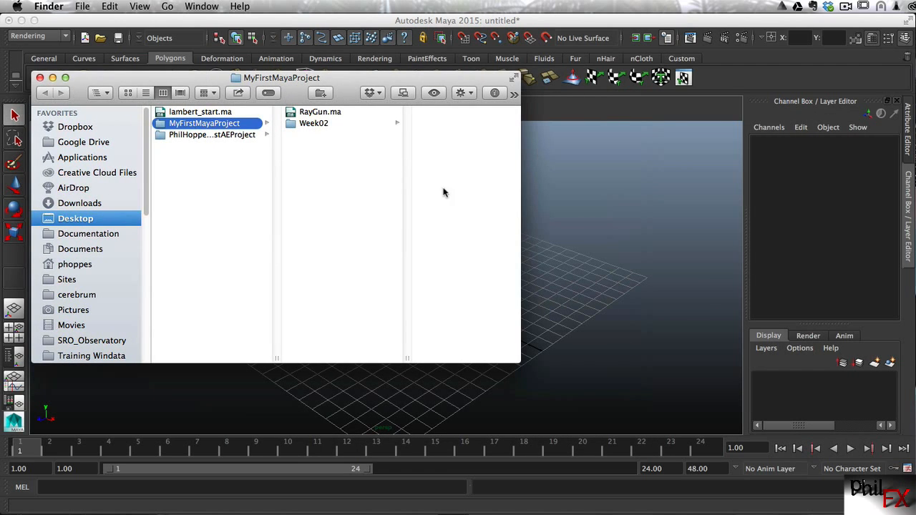
left_click_drag(512, 360, 714, 400)
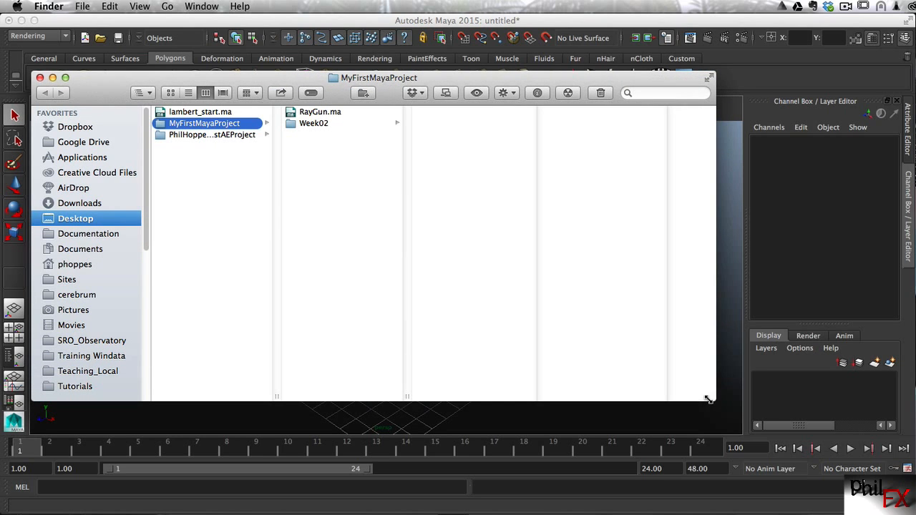
left_click(312, 125)
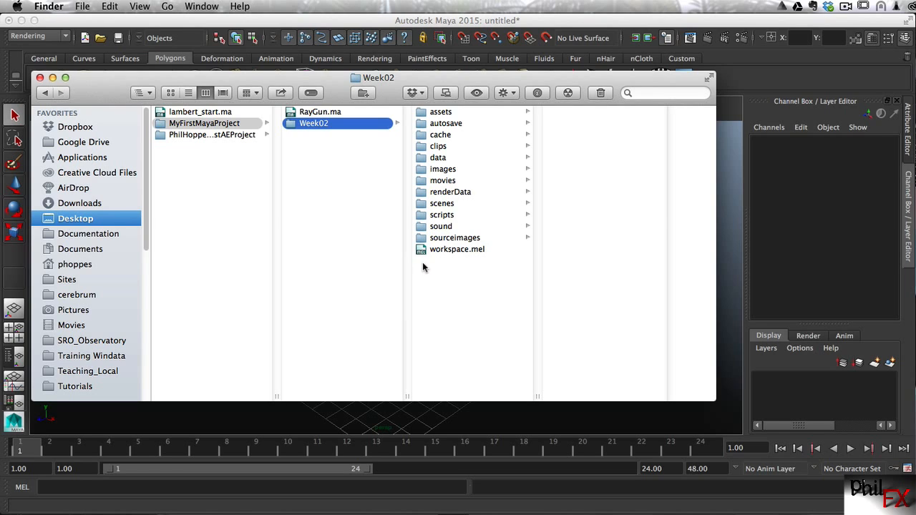
- Select lambert_start.ma on the Desktop and set up a second Finder window showing the Desktop below the first
key("Left")
left_click(188, 113)
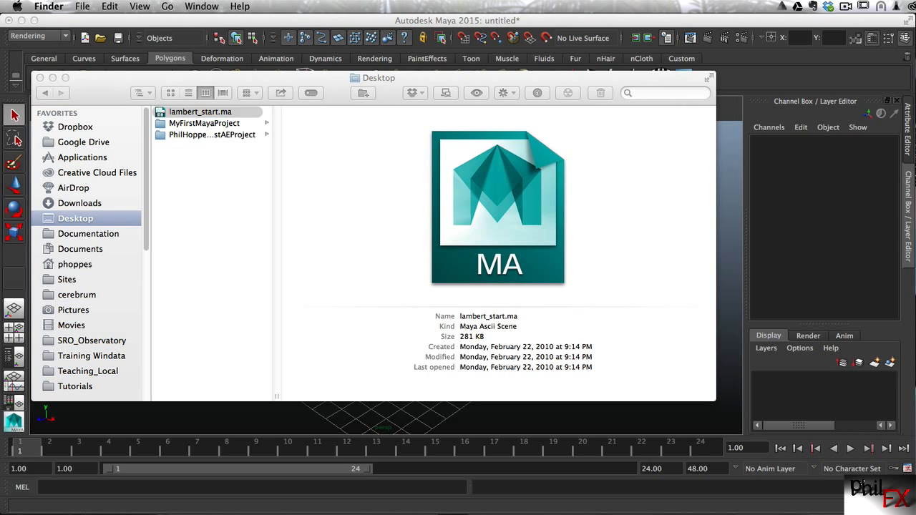
key("super+n")
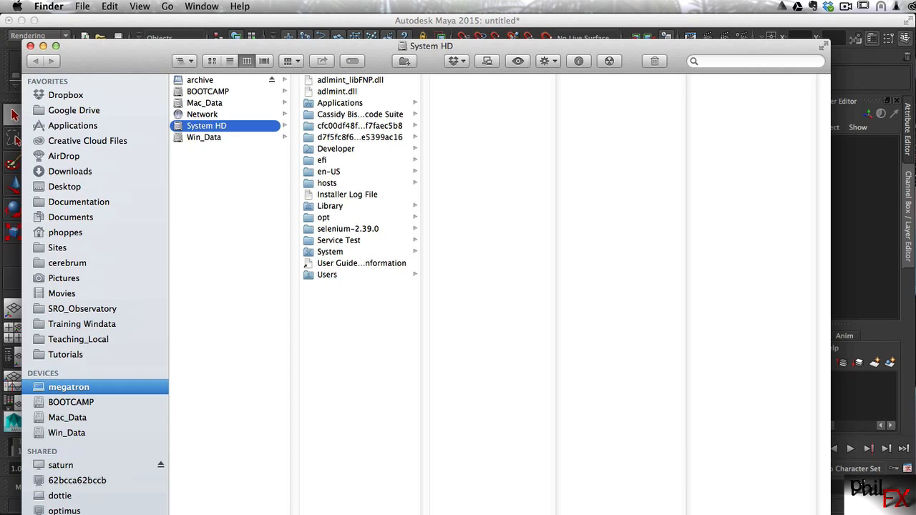
left_click_drag(829, 512, 835, 336)
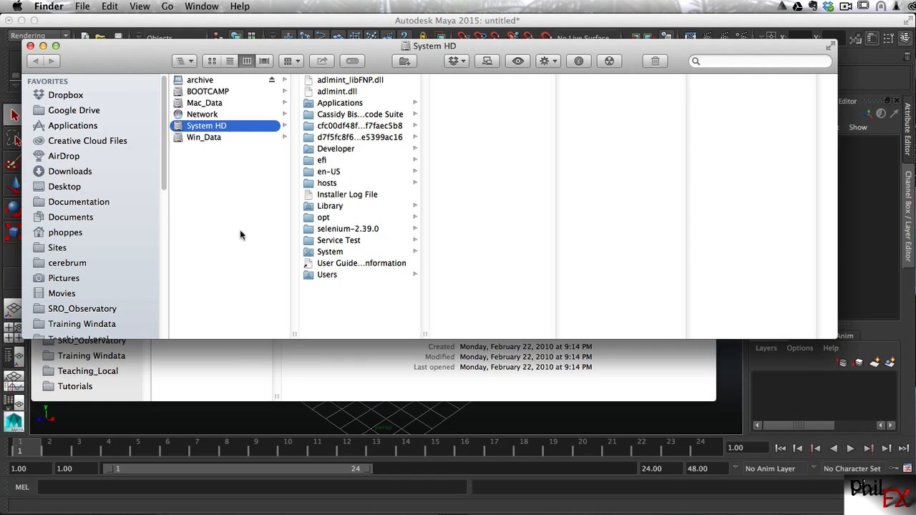
left_click(74, 188)
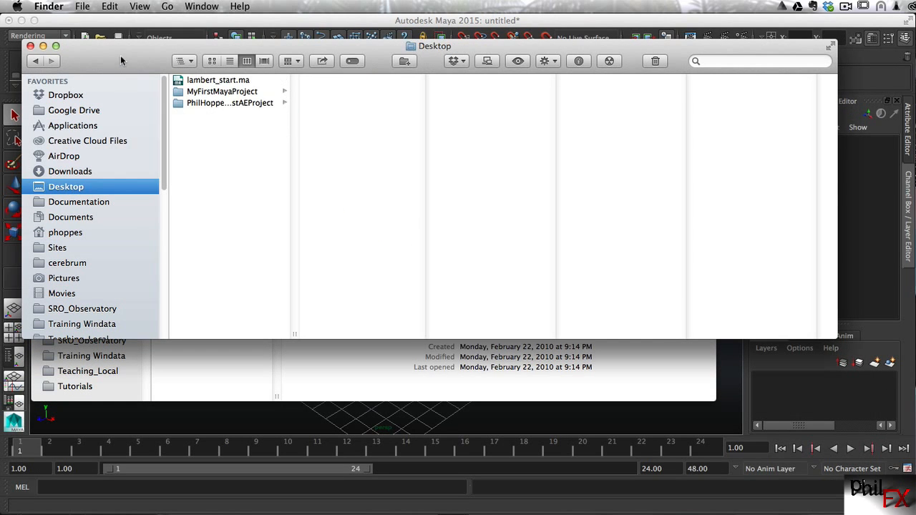
left_click_drag(121, 55, 151, 196)
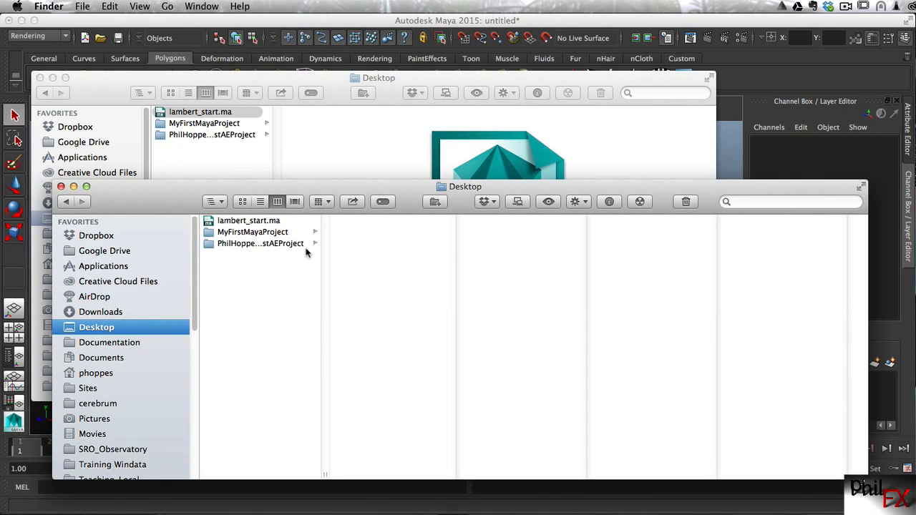
- Move lambert_start.ma from the Desktop into the scenes folder of MyFirstMayaProject/Week02
left_click(236, 233)
left_click(363, 234)
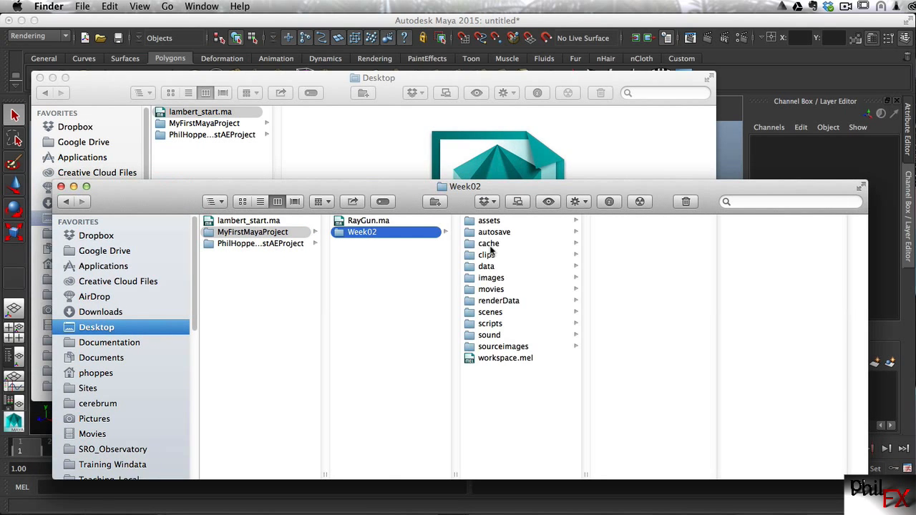
left_click(481, 316)
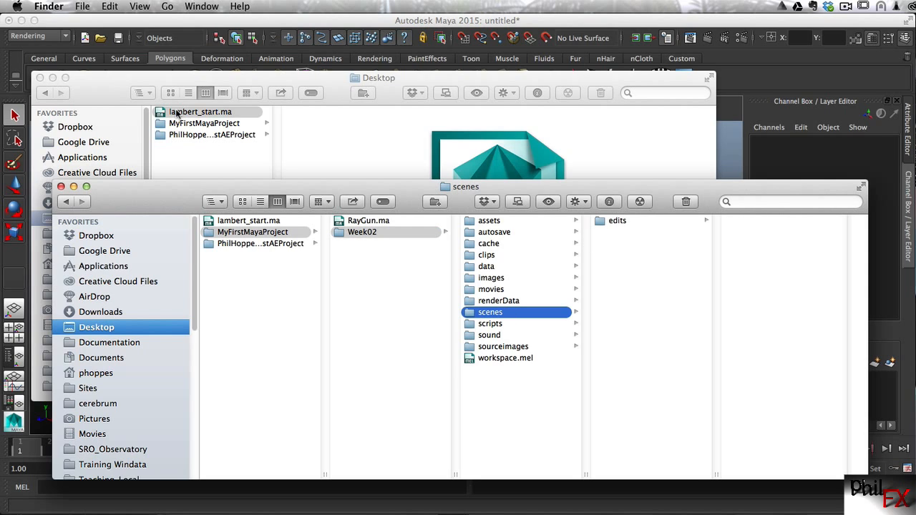
left_click_drag(176, 114, 633, 287)
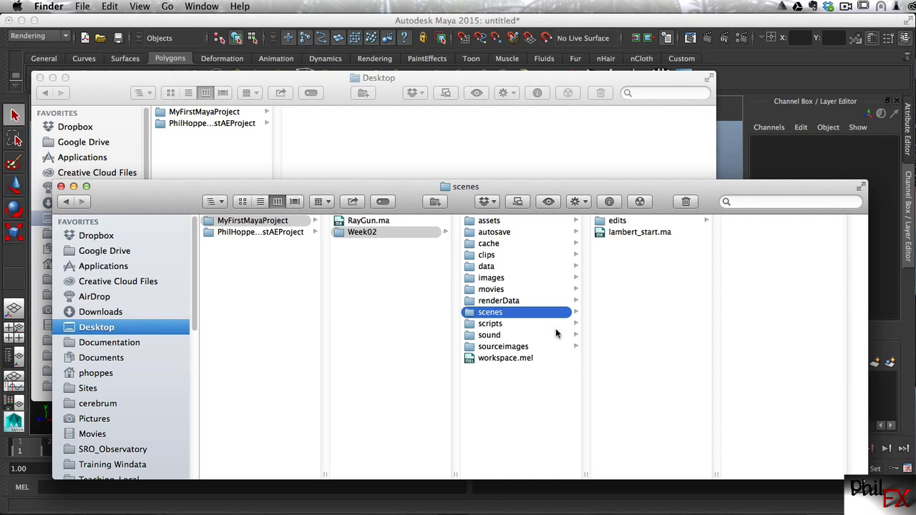
- Move RayGun.ma from MyFirstMayaProject into the Week02 scenes folder and close both Finder windows
left_click(359, 223)
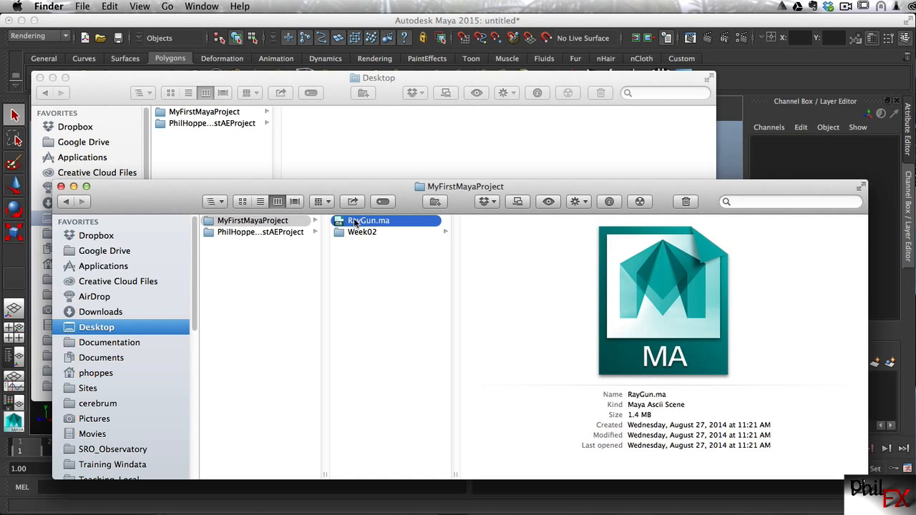
left_click_drag(361, 226, 590, 207)
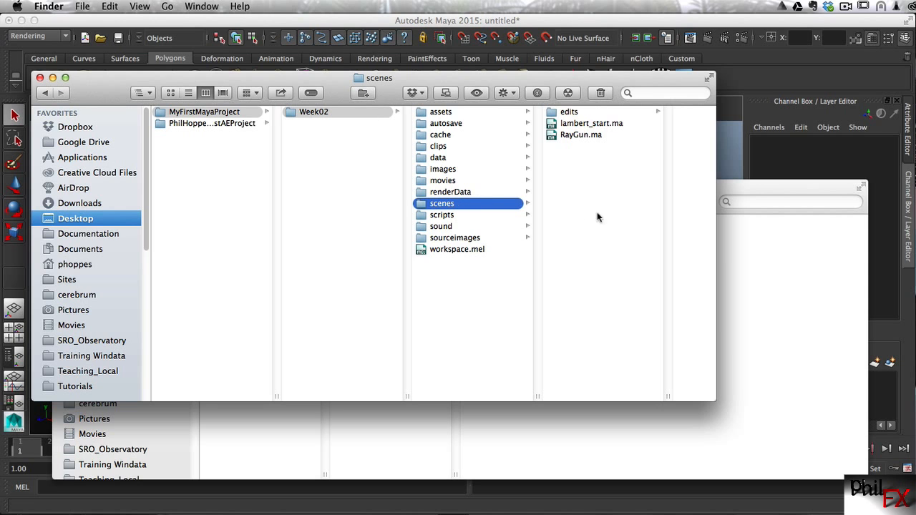
left_click(771, 184)
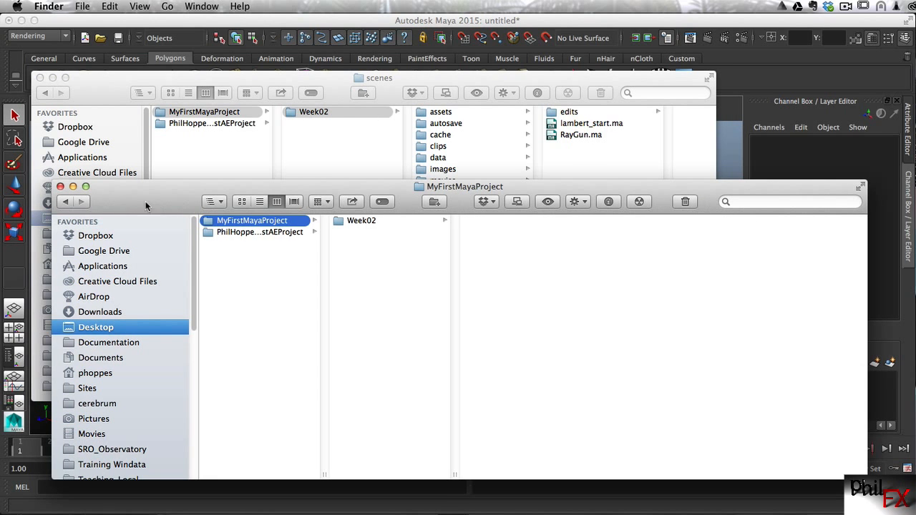
left_click(61, 187)
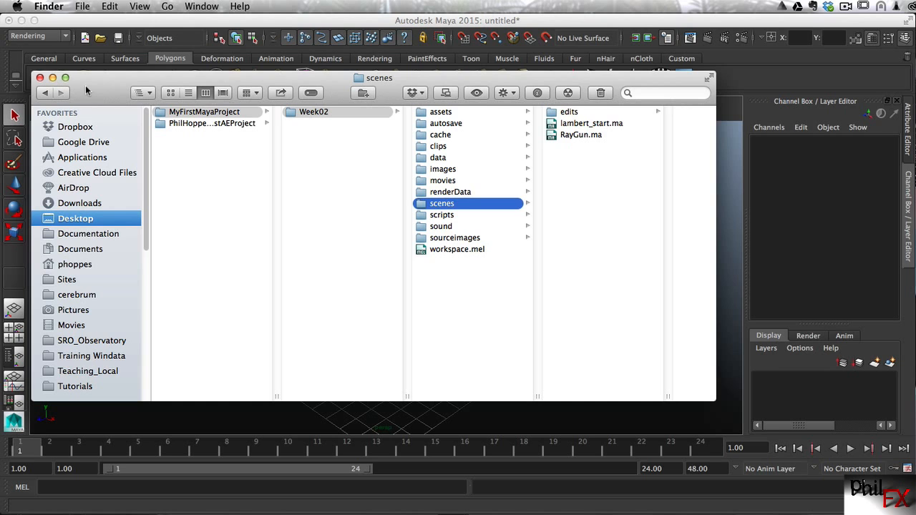
left_click(40, 77)
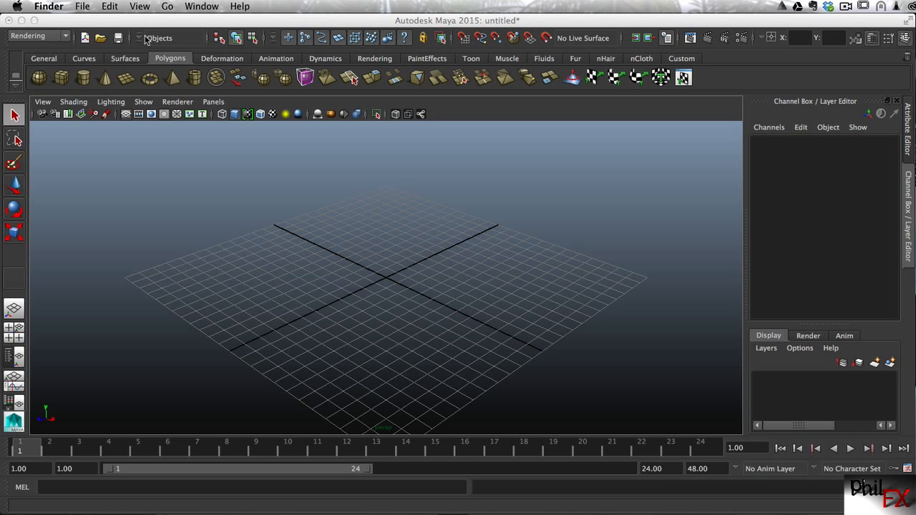
- Open lambert_start.ma from the Week02 scenes folder and discard the changes to the untitled scene
left_click(100, 38)
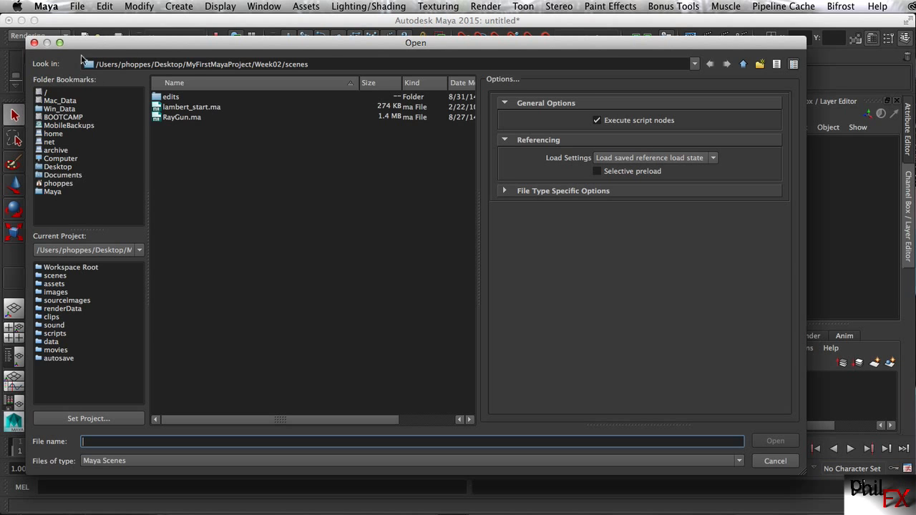
left_click_drag(148, 48, 150, 54)
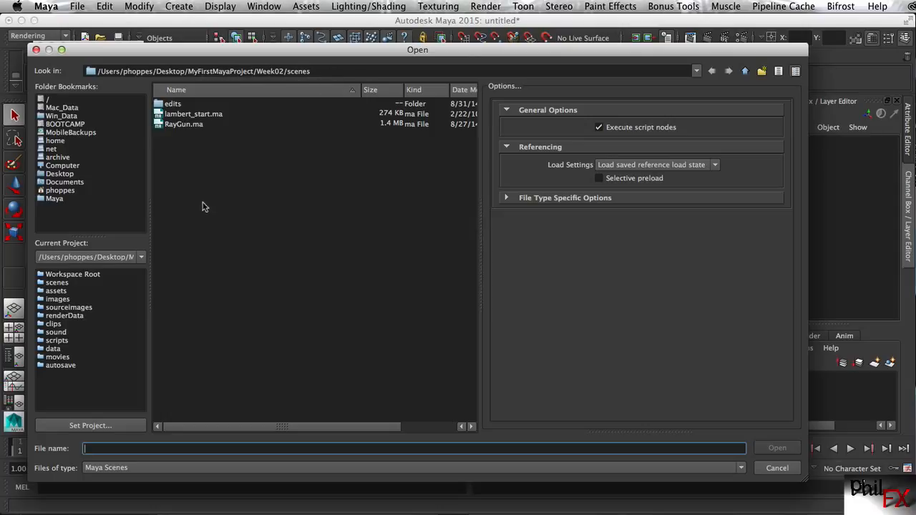
left_click(180, 116)
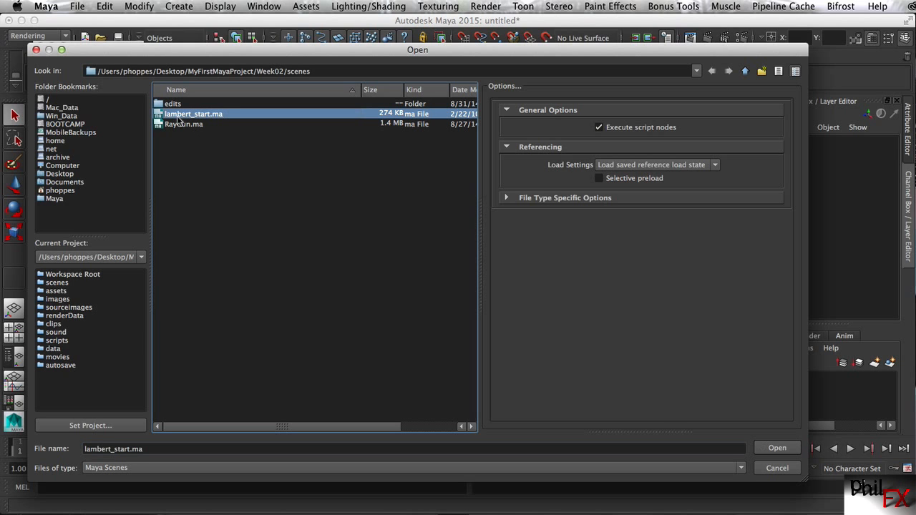
left_click(778, 449)
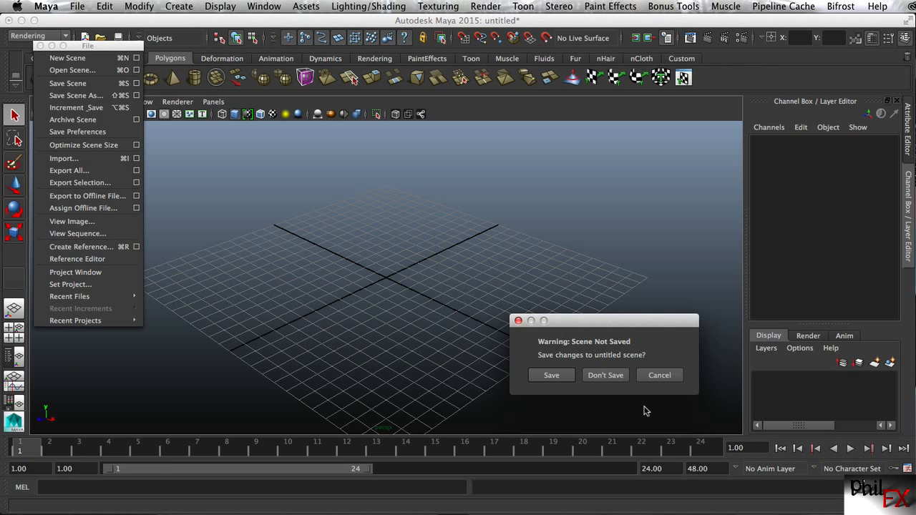
left_click(607, 375)
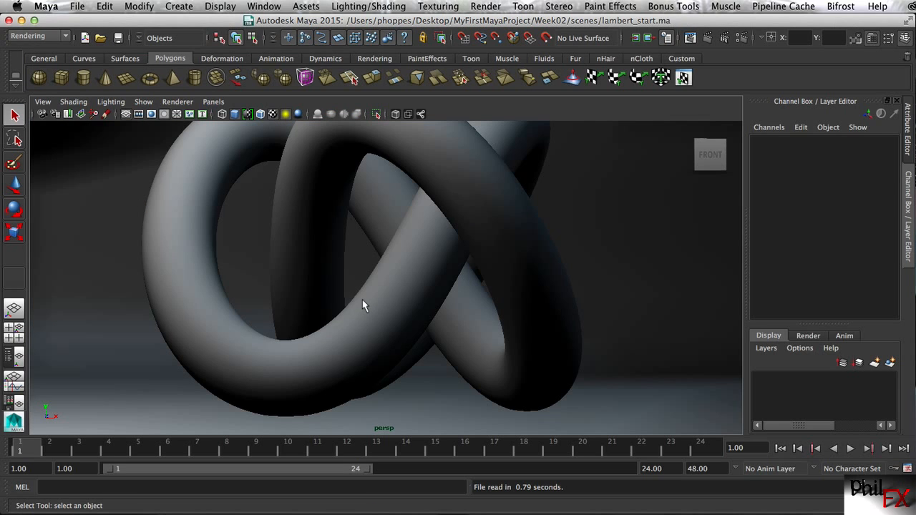
- Examine the whole lambert_start scene from several angles, including the knot, the curved backdrop and the lights
right_click_drag(489, 262, 246, 265, "alt")
right_click_drag(451, 257, 351, 258, "alt")
left_click_drag(258, 240, 279, 265, "alt")
right_click_drag(422, 242, 250, 248, "alt")
right_click_drag(317, 260, 299, 268, "alt")
left_click_drag(298, 267, 346, 264, "alt")
middle_click_drag(394, 241, 415, 265, "alt")
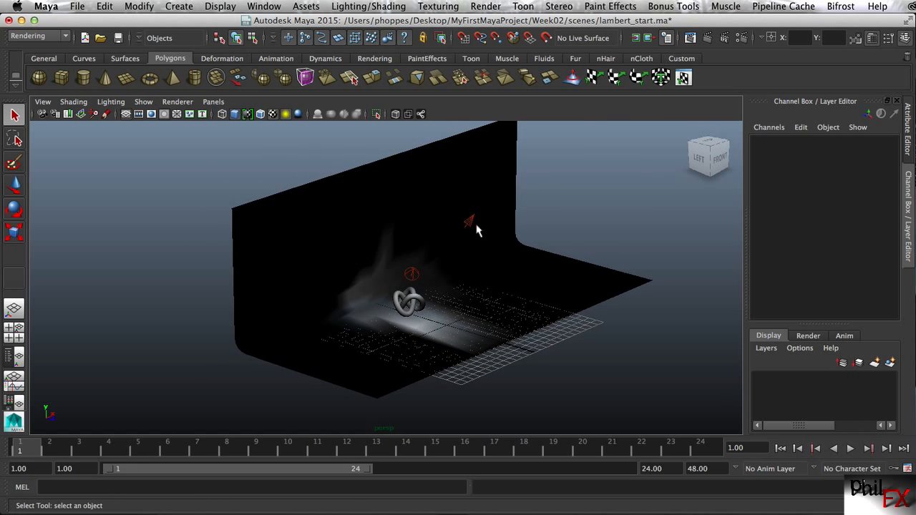
mouse_move(477, 229)
right_mouse_down("alt")
mouse_move(399, 242)
mouse_move(473, 218)
right_mouse_up("alt")
left_click_drag(473, 218, 427, 245, "alt")
middle_click_drag(419, 225, 382, 186, "alt")
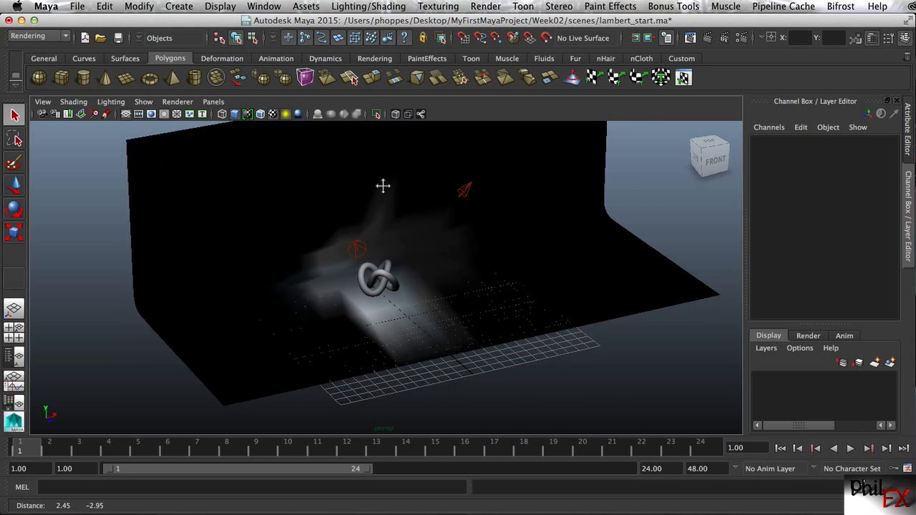
right_click_drag(376, 229, 441, 219, "alt")
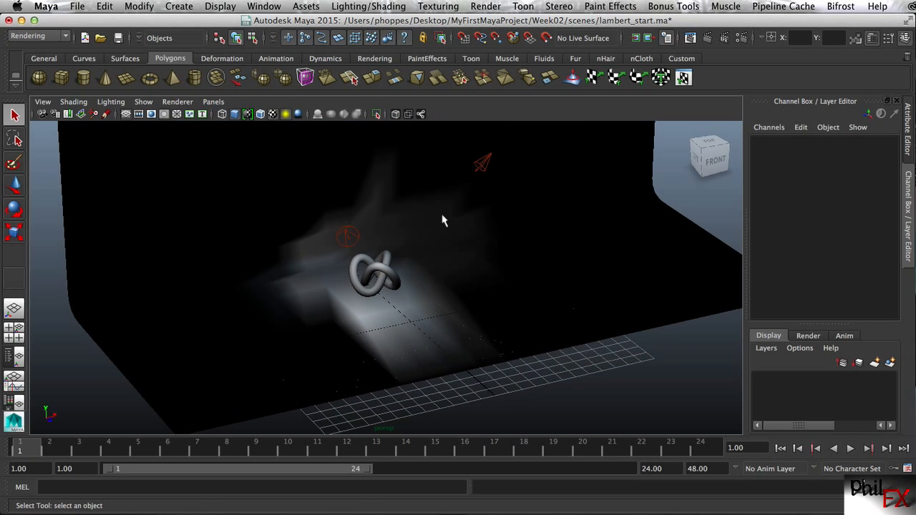
- Select the torus knot and inspect its place in the scene from above and from the front
left_click(384, 269)
left_click_drag(444, 234, 473, 286, "alt")
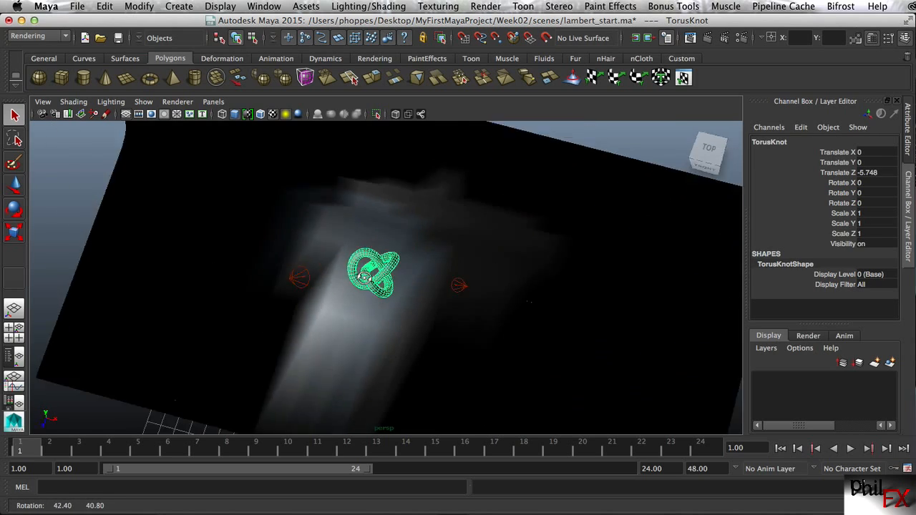
left_click_drag(365, 277, 462, 232, "alt")
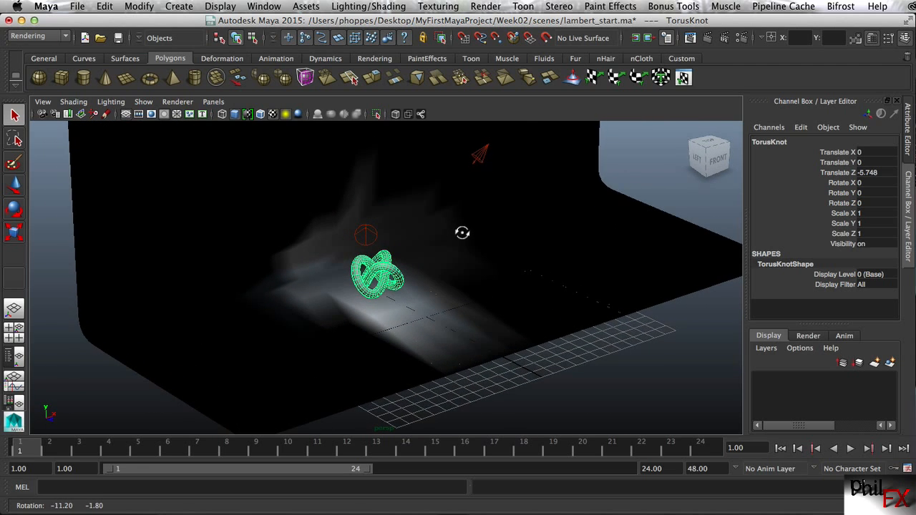
right_click_drag(369, 289, 465, 264, "alt")
right_click_drag(575, 256, 331, 284, "alt")
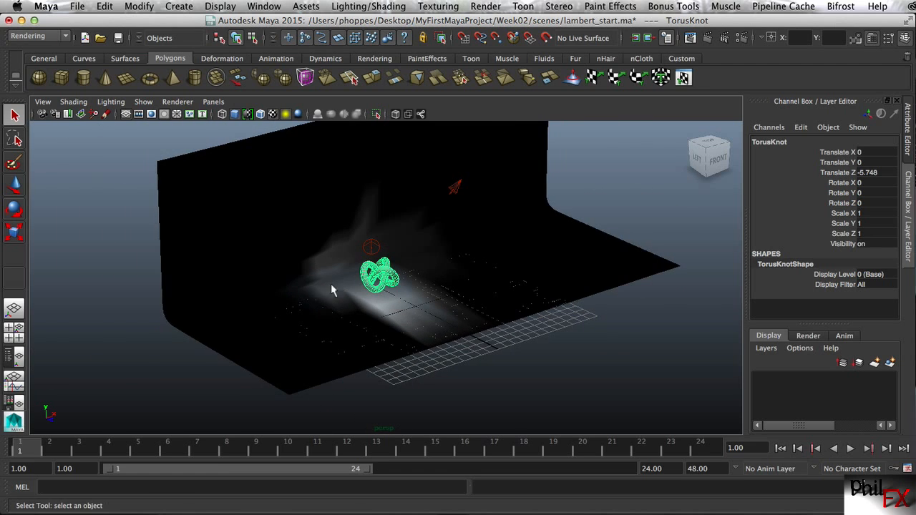
- Select the backdrop instead of the knot and inspect its curved profile from the side and at an angle
left_click(57, 180)
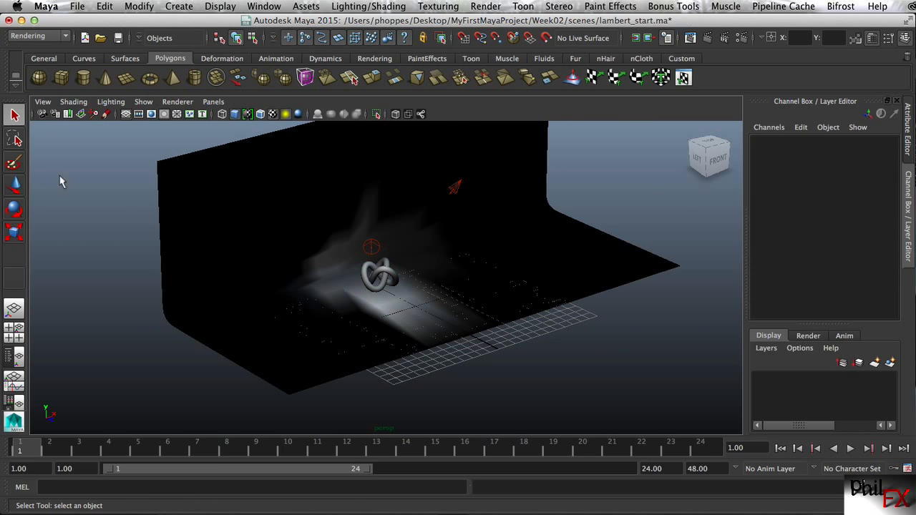
left_click(226, 190)
left_click_drag(186, 278, 252, 218, "alt")
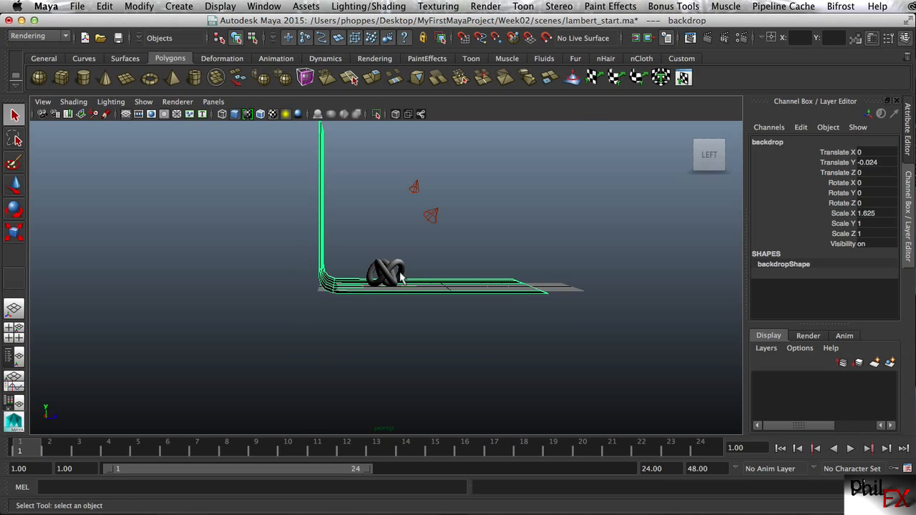
left_click_drag(537, 253, 479, 281, "alt")
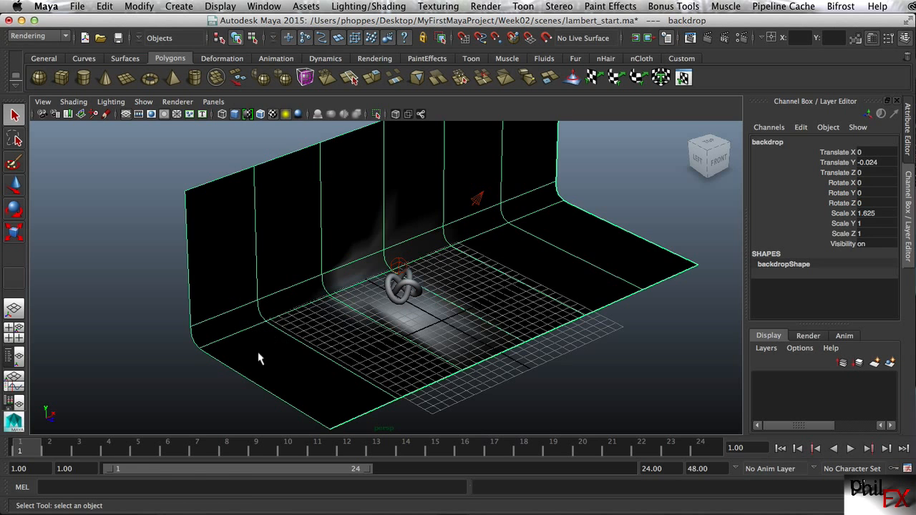
left_click_drag(255, 301, 333, 273, "alt")
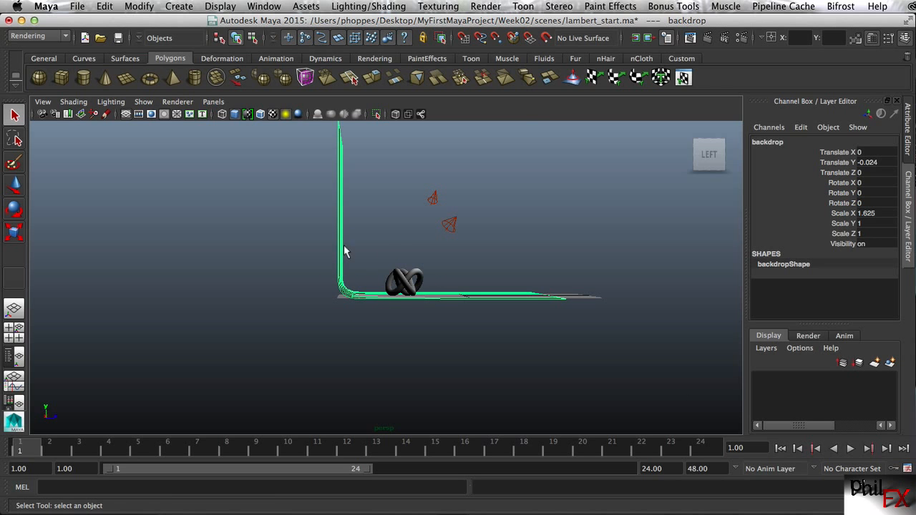
left_click_drag(371, 245, 380, 246, "alt")
left_click_drag(325, 237, 304, 250, "alt")
right_click_drag(461, 262, 558, 219, "alt")
left_click_drag(558, 218, 377, 246, "alt")
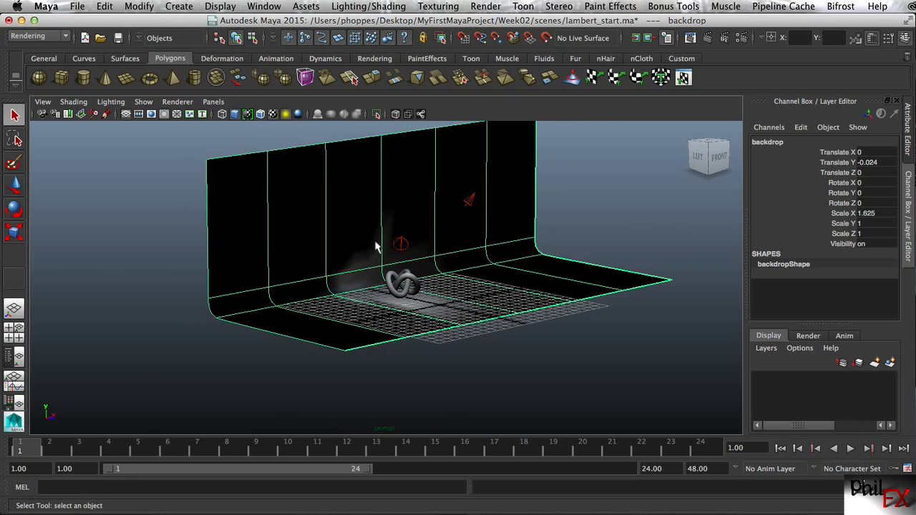
- Select the blue spotlight and then the white spotlight to inspect the scene's two lights
left_click(468, 200)
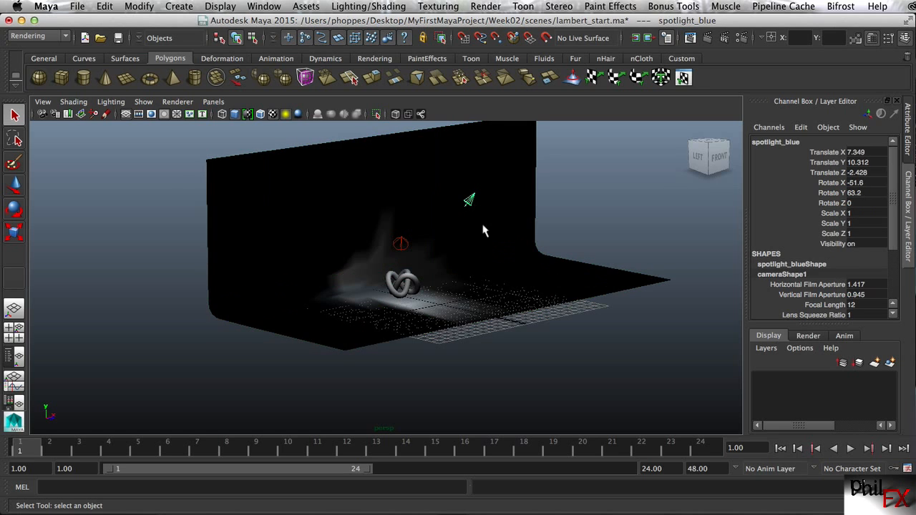
left_click(400, 245)
left_click_drag(446, 278, 374, 266, "alt")
- Switch the perspective view to the Viewport 2.0 renderer and frame the torus knot up close
right_click_drag(427, 273, 572, 244, "alt")
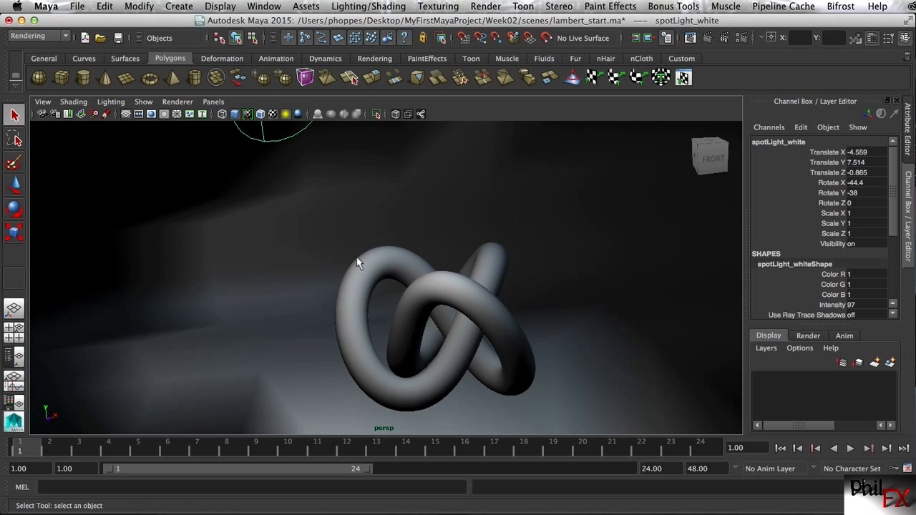
right_click_drag(358, 264, 529, 217, "alt")
middle_click_drag(530, 216, 473, 153, "alt")
left_click_drag(390, 236, 422, 201, "alt")
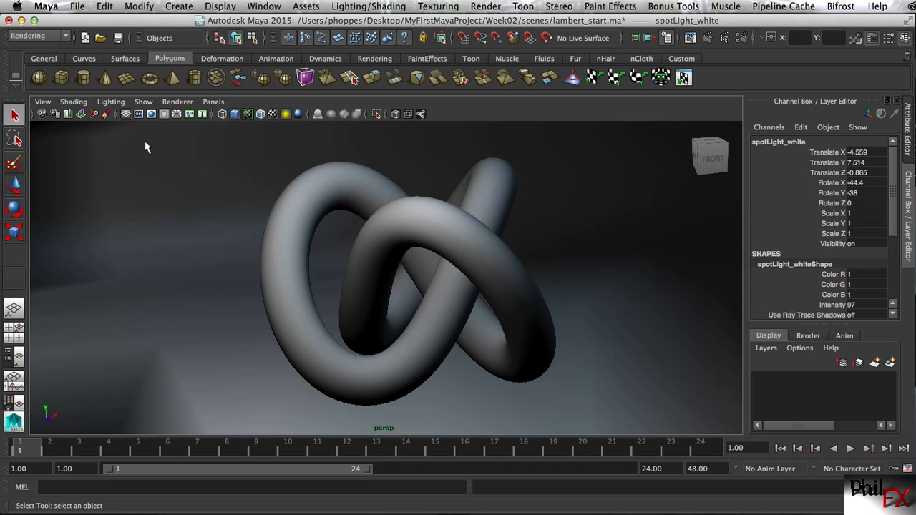
left_click(176, 102)
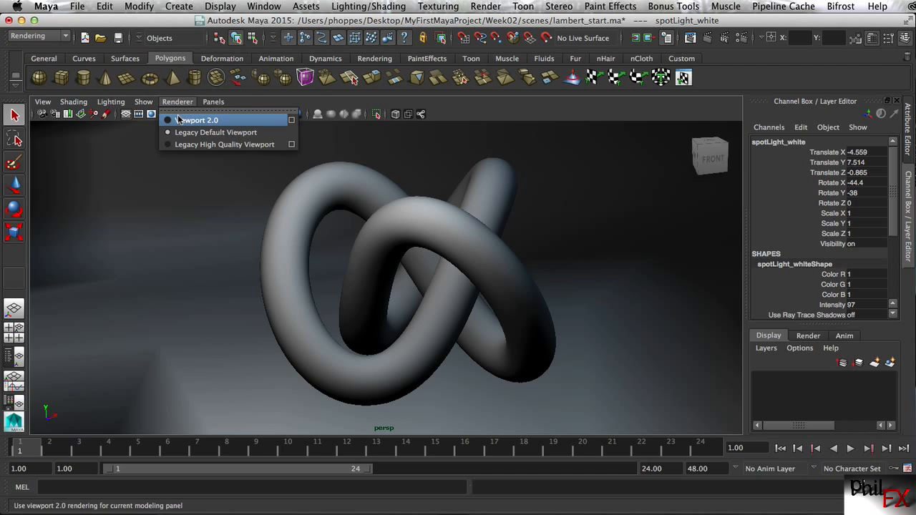
left_click(178, 119)
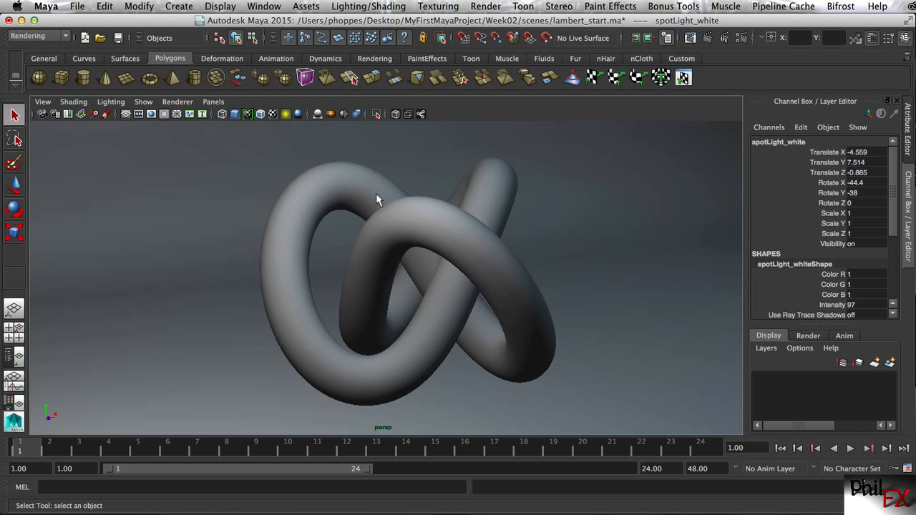
left_click_drag(376, 193, 367, 194, "alt")
right_click_drag(518, 225, 407, 228, "alt")
mouse_move(391, 227)
left_mouse_down("alt")
mouse_move(380, 231)
mouse_move(387, 214)
left_mouse_up("alt")
right_click_drag(386, 215, 440, 213, "alt")
mouse_move(441, 213)
left_mouse_down("alt")
mouse_move(420, 205)
mouse_move(444, 205)
left_mouse_up("alt")
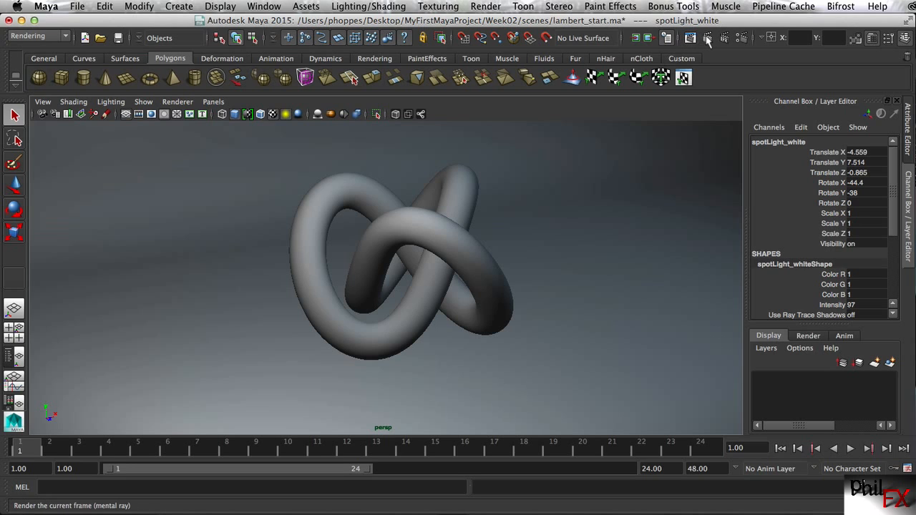
- Review the Common render settings for mental ray, from file output down to image size, and close the window
left_click(742, 38)
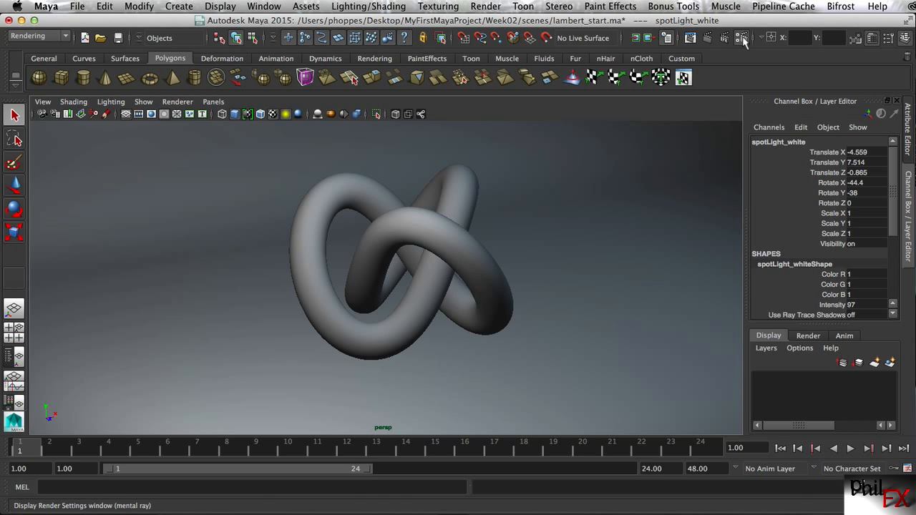
left_click_drag(507, 88, 435, 26)
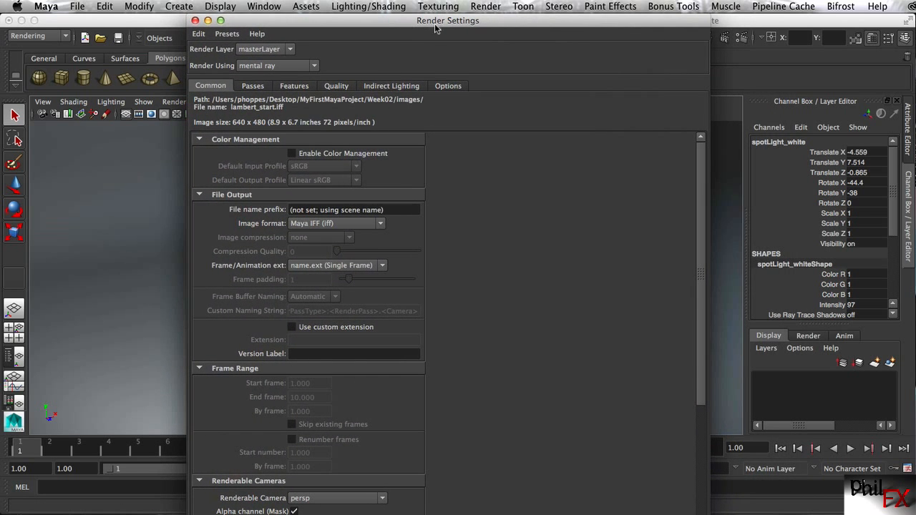
left_click_drag(708, 513, 699, 468)
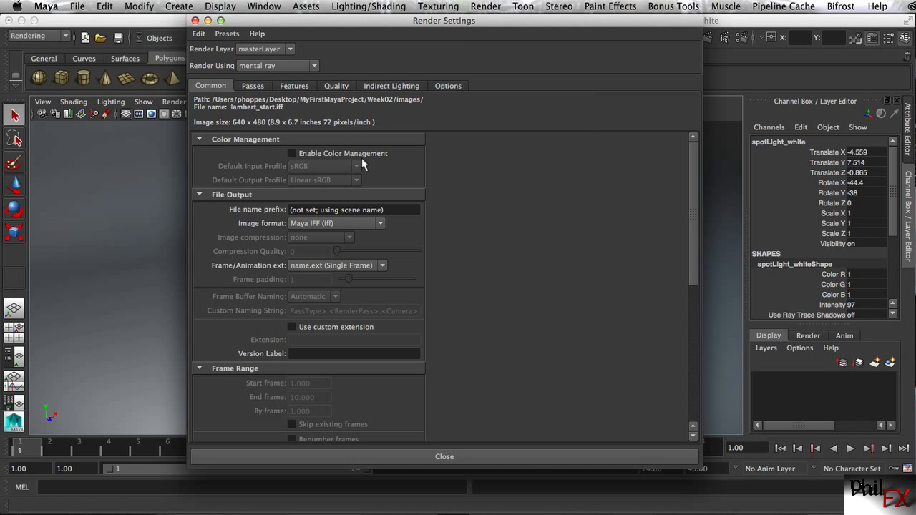
left_click(200, 139)
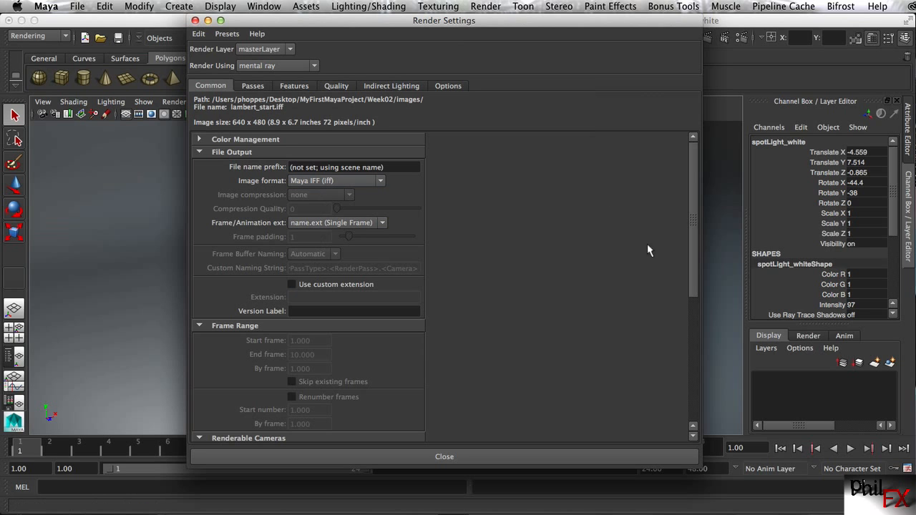
left_click_drag(694, 209, 696, 287)
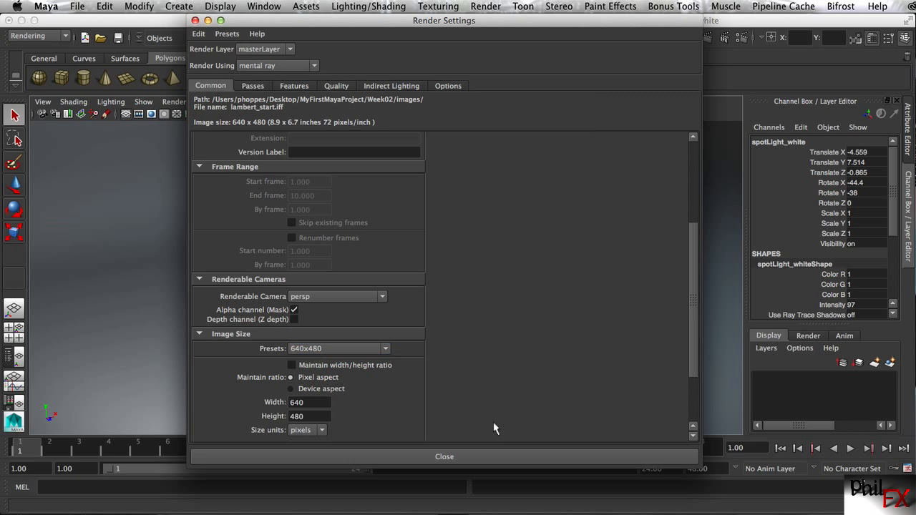
left_click(446, 452)
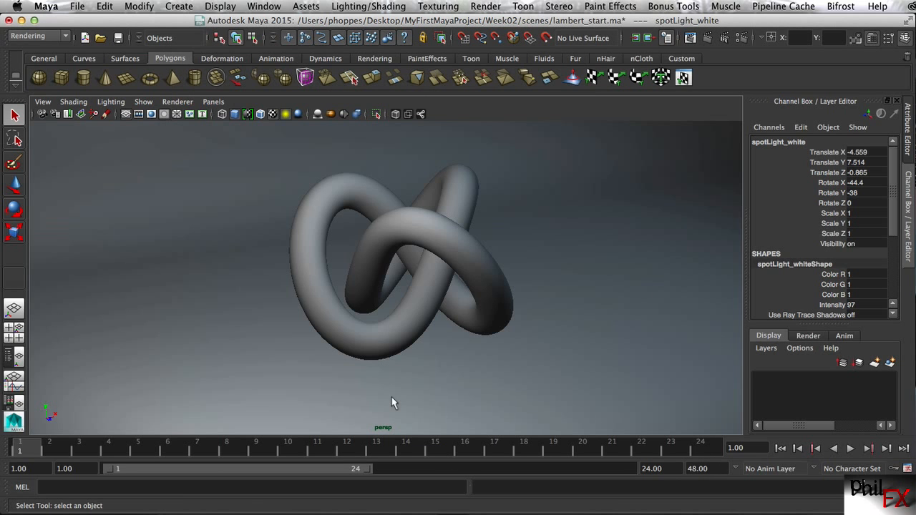
- Render the framed torus knot with mental ray in the Render View and close the render window
left_click(690, 38)
left_click_drag(668, 129, 349, 51)
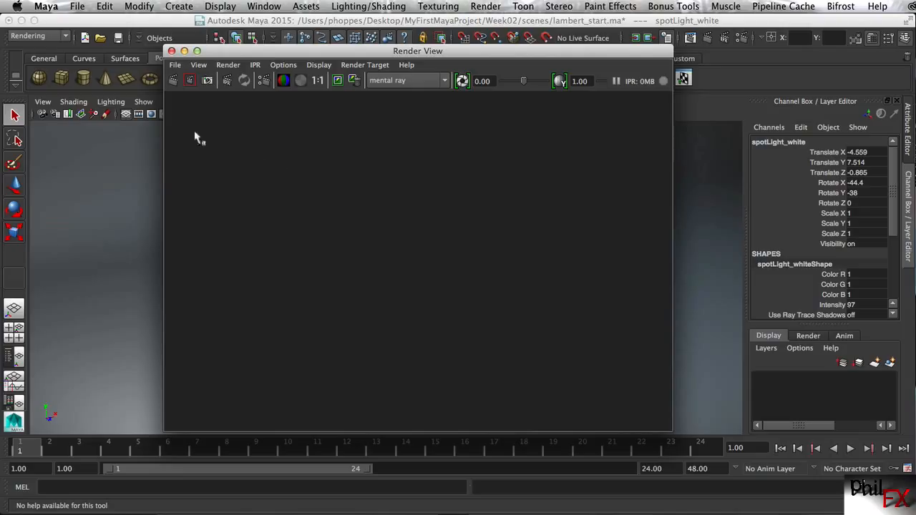
left_click(189, 80)
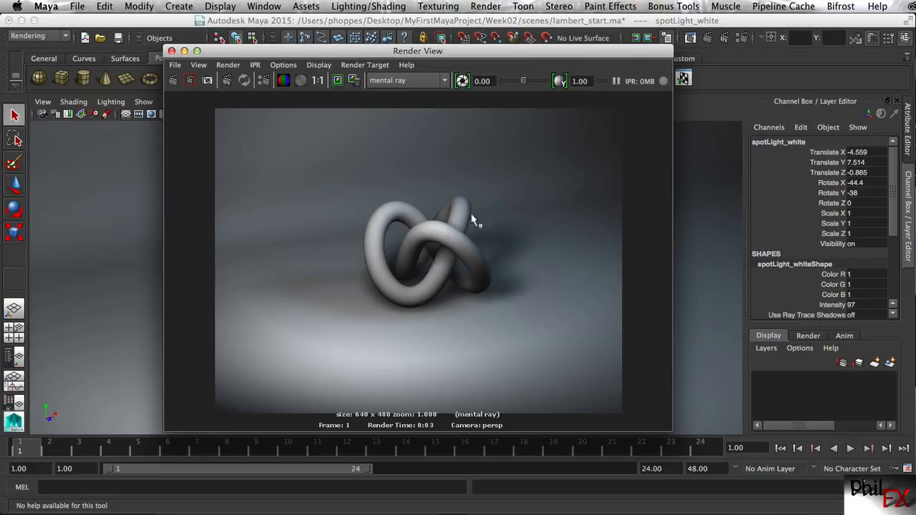
left_click(172, 51)
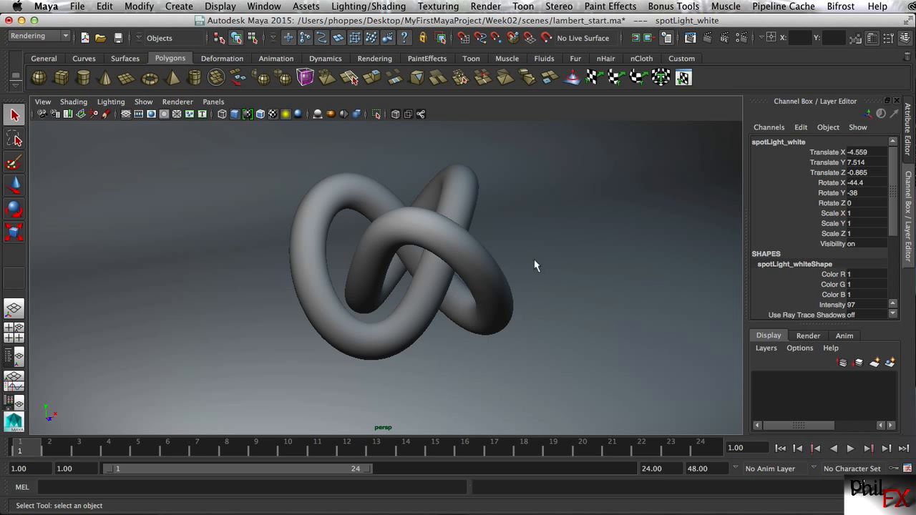
- Examine how the white spotlight illuminates the torus knot and backdrop from slightly different angles and distances
right_click_drag(533, 263, 298, 265, "alt")
right_click_drag(432, 253, 312, 266, "alt")
mouse_move(312, 265)
left_mouse_down("alt")
mouse_move(320, 272)
mouse_move(300, 262)
left_mouse_up("alt")
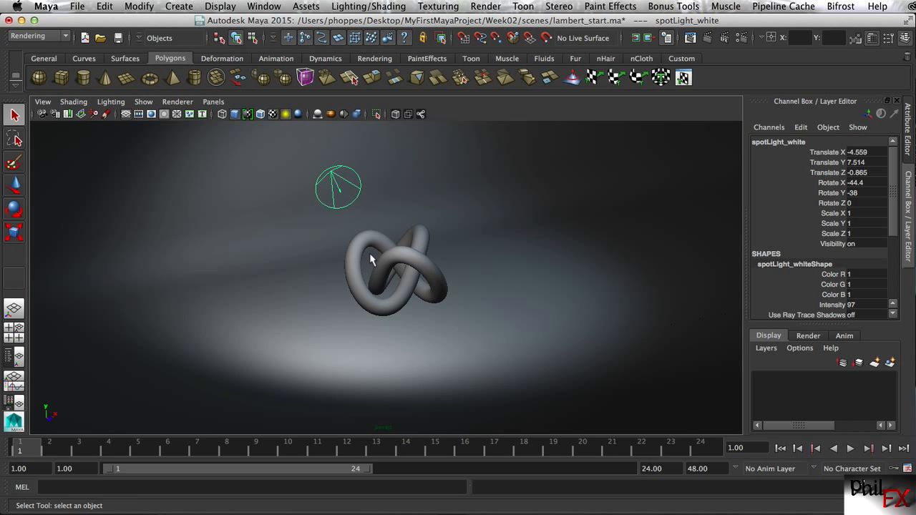
right_click_drag(447, 252, 390, 231, "alt")
mouse_move(389, 231)
middle_mouse_down("alt")
mouse_move(450, 221)
mouse_move(270, 208)
mouse_move(385, 300)
mouse_move(421, 220)
mouse_move(399, 226)
middle_mouse_up("alt")
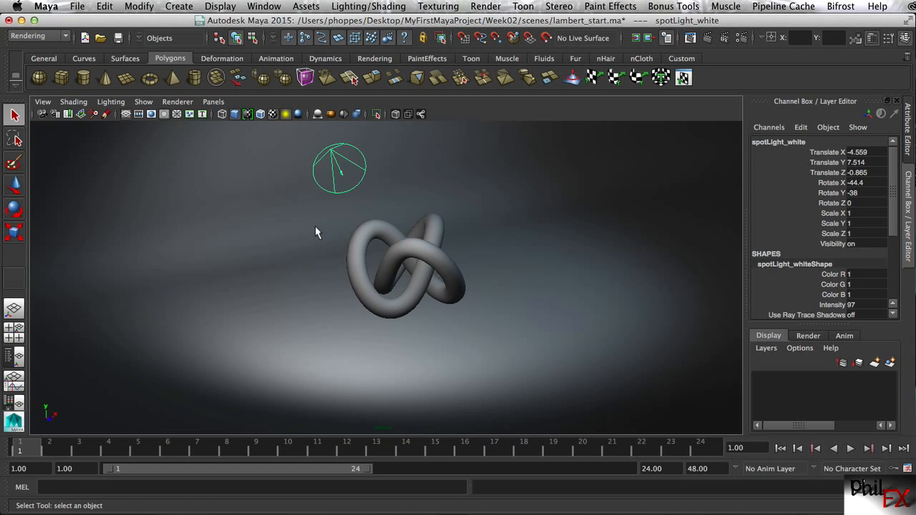
mouse_move(316, 232)
left_mouse_down("alt")
mouse_move(327, 239)
mouse_move(419, 188)
mouse_move(353, 251)
mouse_move(319, 237)
mouse_move(307, 250)
mouse_move(300, 233)
mouse_move(318, 246)
mouse_move(288, 231)
mouse_move(308, 231)
mouse_move(309, 240)
left_mouse_up("alt")
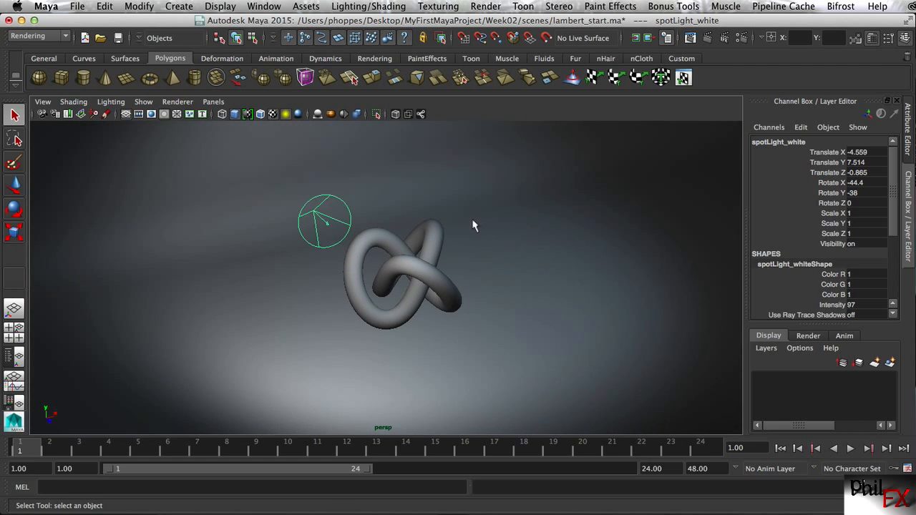
right_click_drag(387, 219, 427, 201, "alt")
mouse_move(429, 201)
middle_mouse_down("alt")
mouse_move(374, 206)
mouse_move(417, 198)
middle_mouse_up("alt")
mouse_move(334, 244)
left_mouse_down("alt")
mouse_move(315, 237)
mouse_move(336, 243)
left_mouse_up("alt")
right_click_drag(476, 234, 378, 230, "alt")
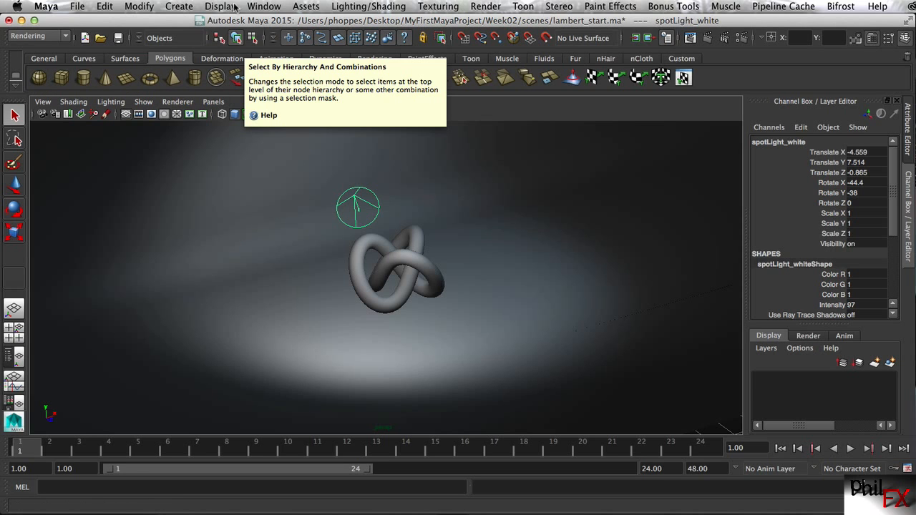
- Create a polygon sphere and move it to about X -4.942, Y 1.141, Z -4.33, in front of the torus knot
left_click(178, 7)
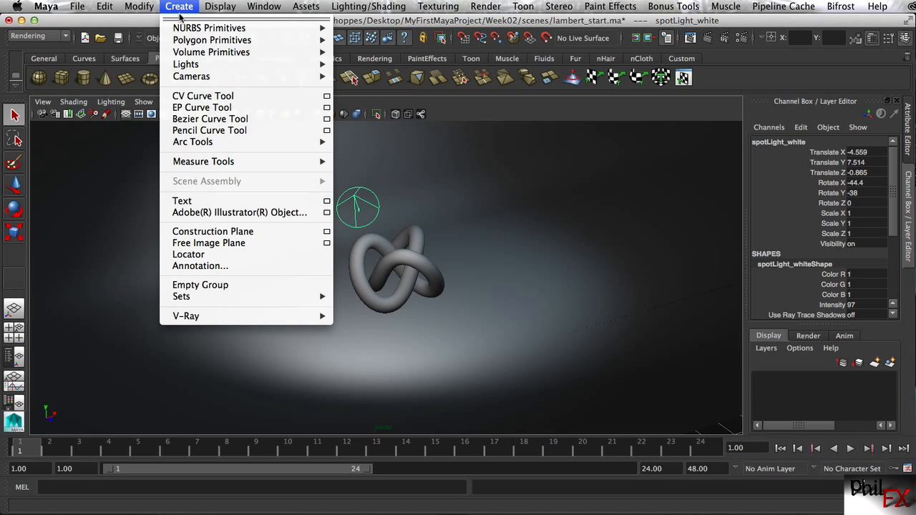
mouse_move(195, 39)
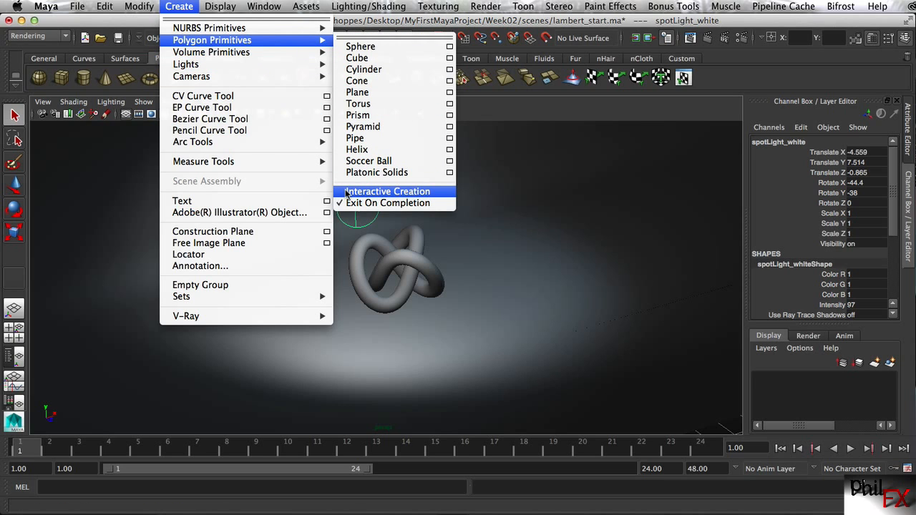
left_click(369, 50)
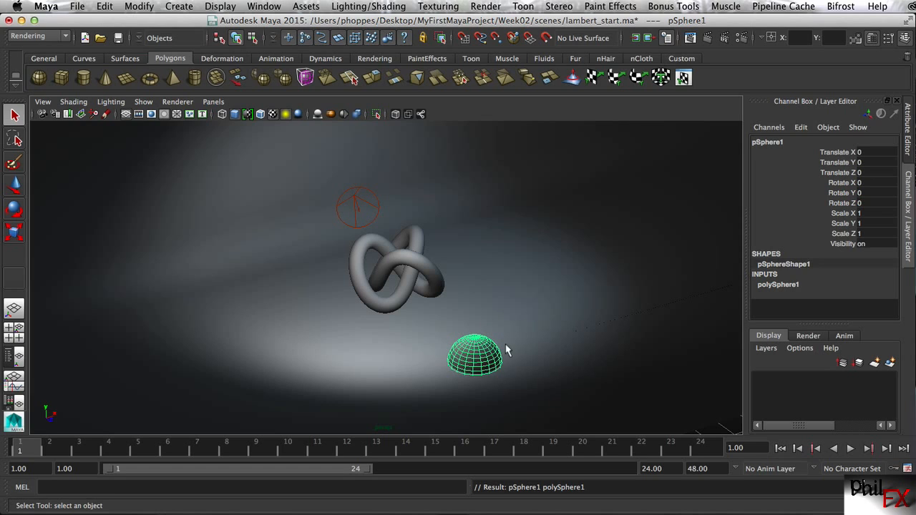
left_click(480, 350)
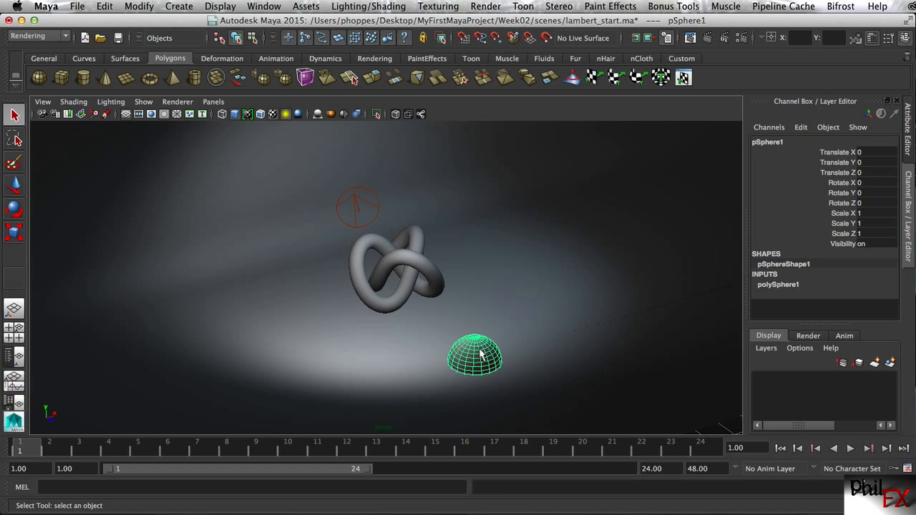
key("w")
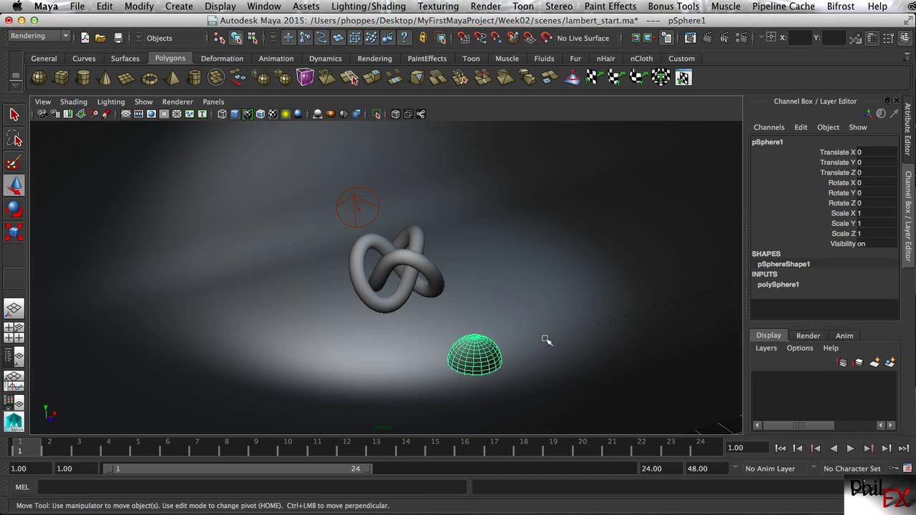
left_click_drag(474, 305, 476, 276)
left_click_drag(529, 324, 324, 347)
left_click_drag(349, 308, 359, 304)
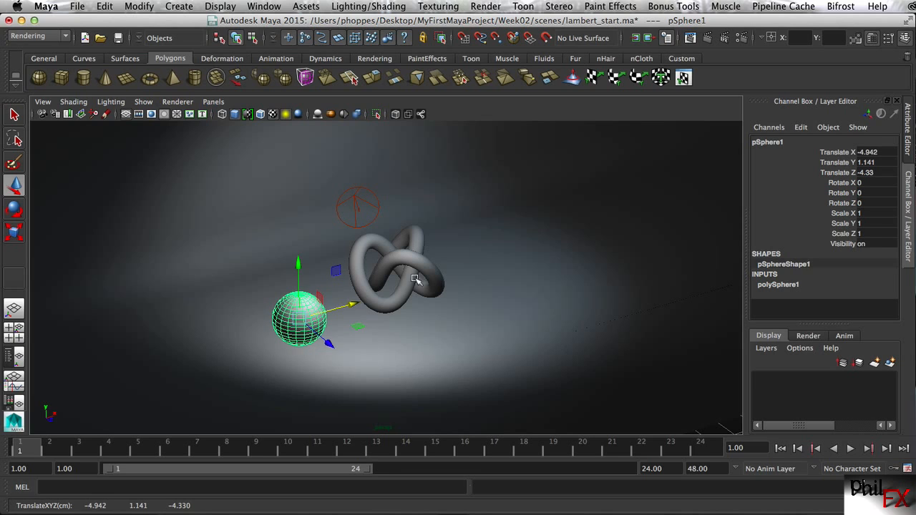
- Turn on Interactive Creation for polygon primitives
left_click(181, 7)
mouse_move(197, 43)
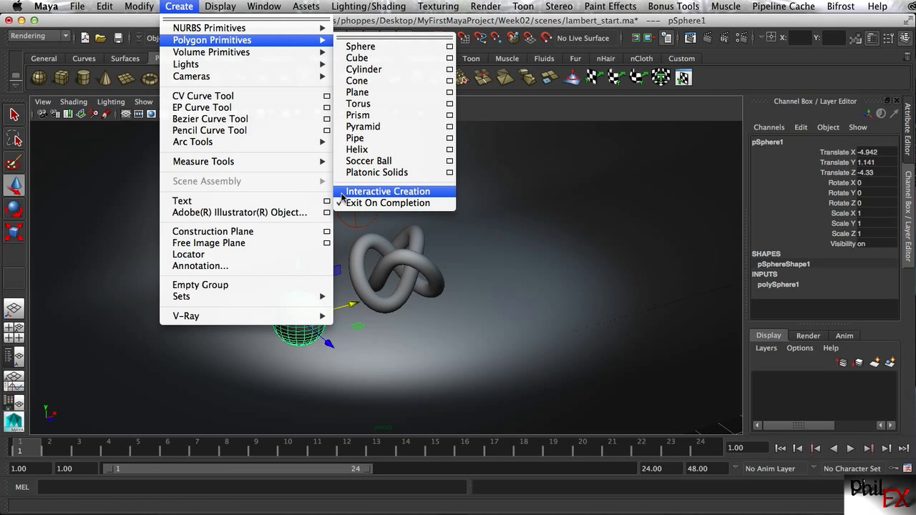
left_click(342, 193)
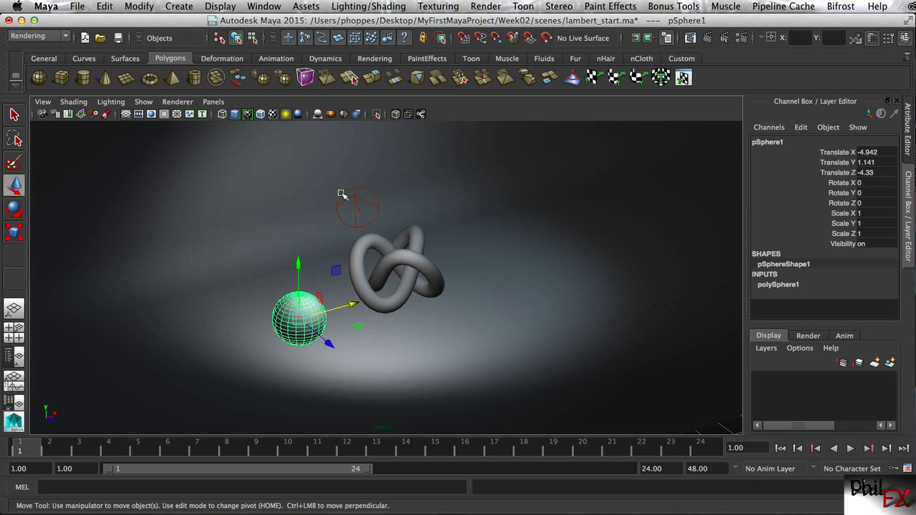
left_click(194, 9)
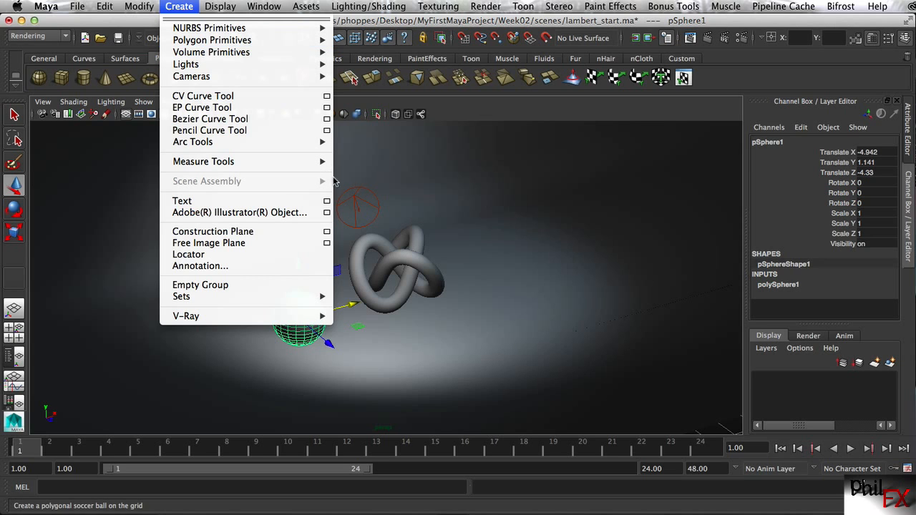
mouse_move(308, 40)
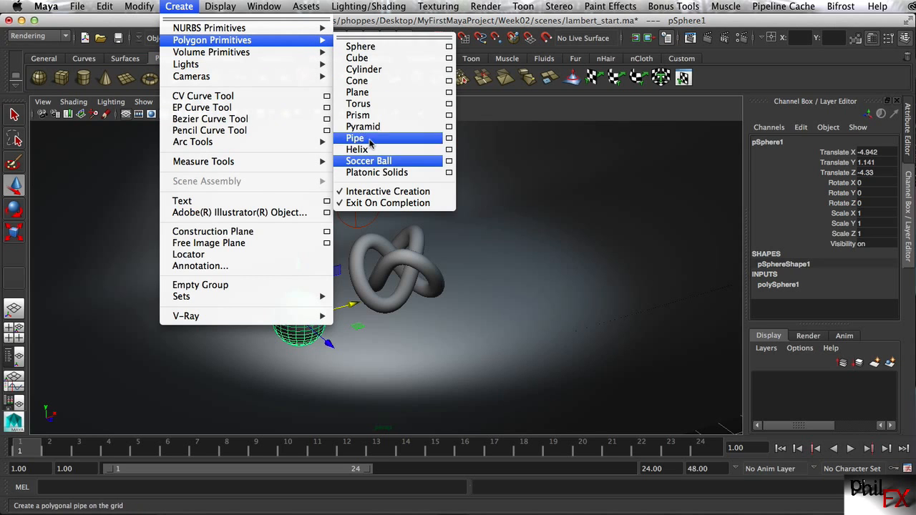
left_click(471, 21)
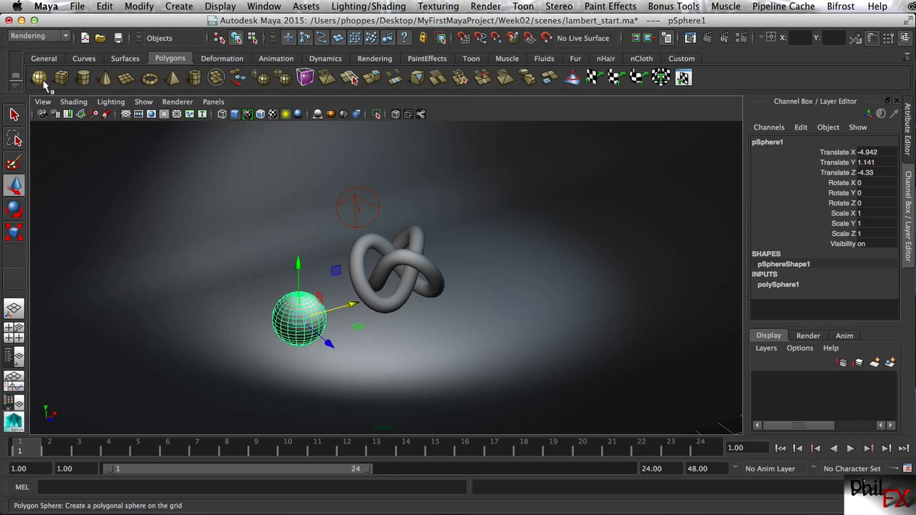
- Draw a second, larger polygon sphere and move it beside the torus knot to about X 3.867, Y 1.779, Z -5.752
left_click(40, 79)
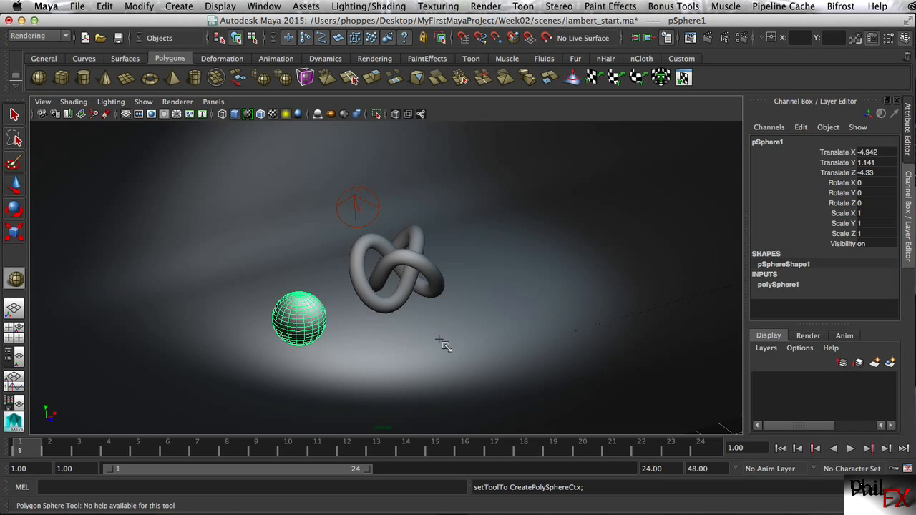
left_click_drag(440, 342, 434, 242)
left_click_drag(487, 283, 578, 256)
left_click_drag(576, 296, 521, 262)
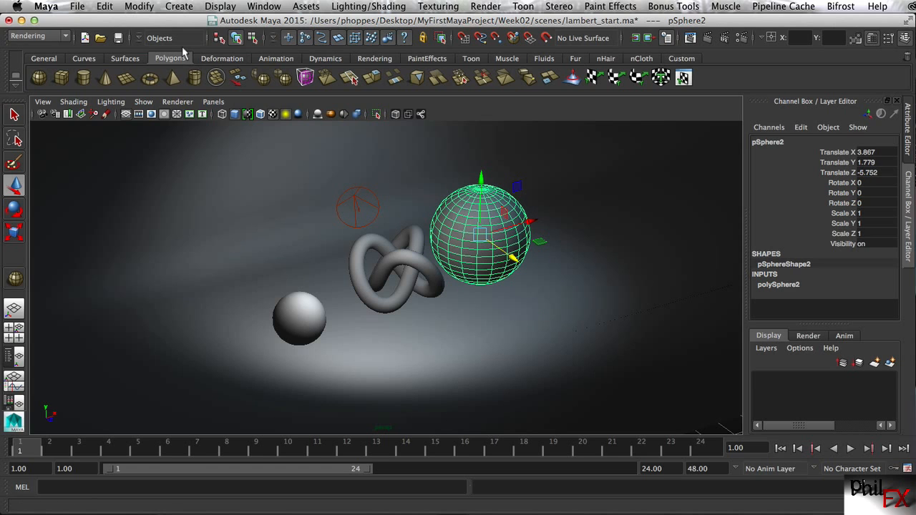
- Draw a tall polygon cone and move it behind the small sphere to about X -1.736, Y 1.511, Z -7.948
left_click(105, 78)
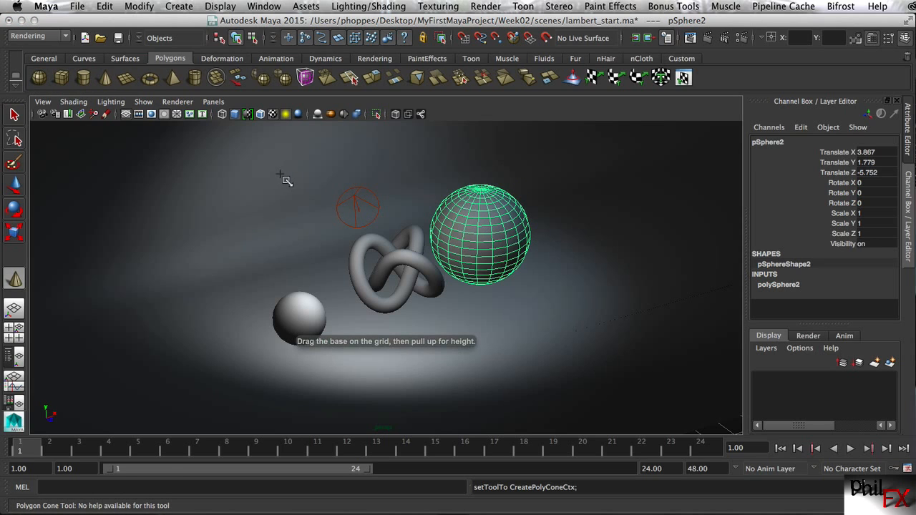
left_click(451, 339)
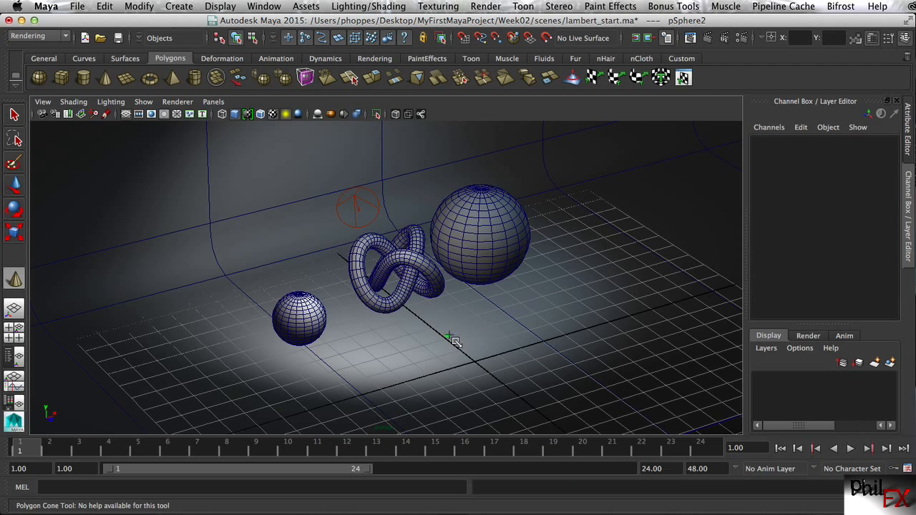
left_click_drag(452, 339, 458, 255)
left_click_drag(483, 327, 409, 270)
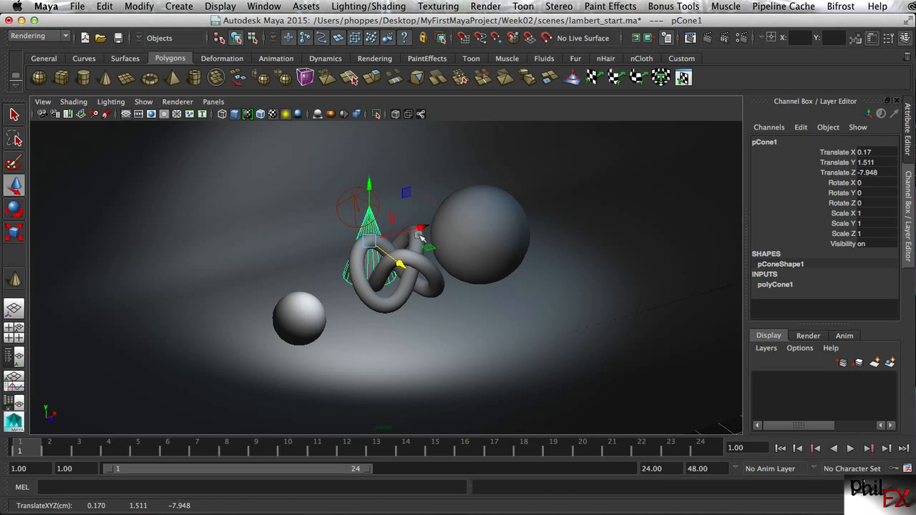
left_click_drag(421, 236, 381, 243)
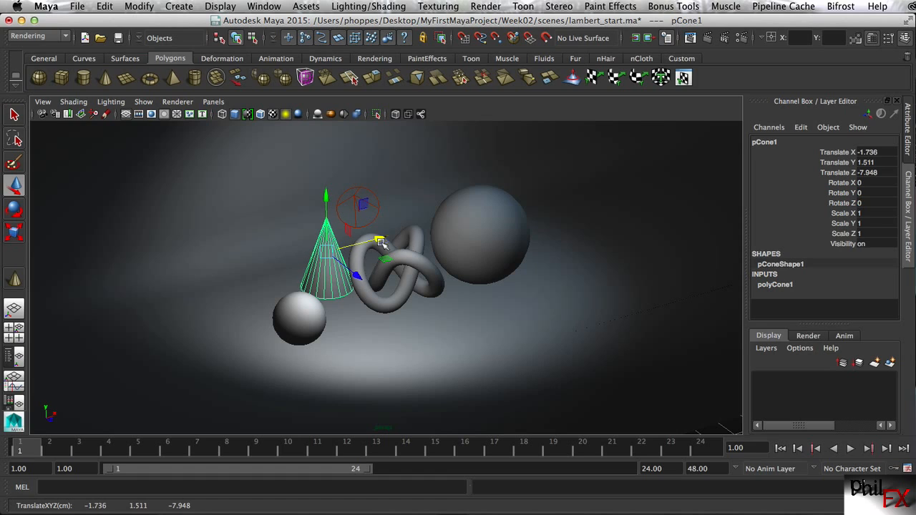
- Draw a polygon cube in front of the large sphere and move it back to about Z -1.295
left_click(61, 79)
left_click_drag(440, 364, 511, 313)
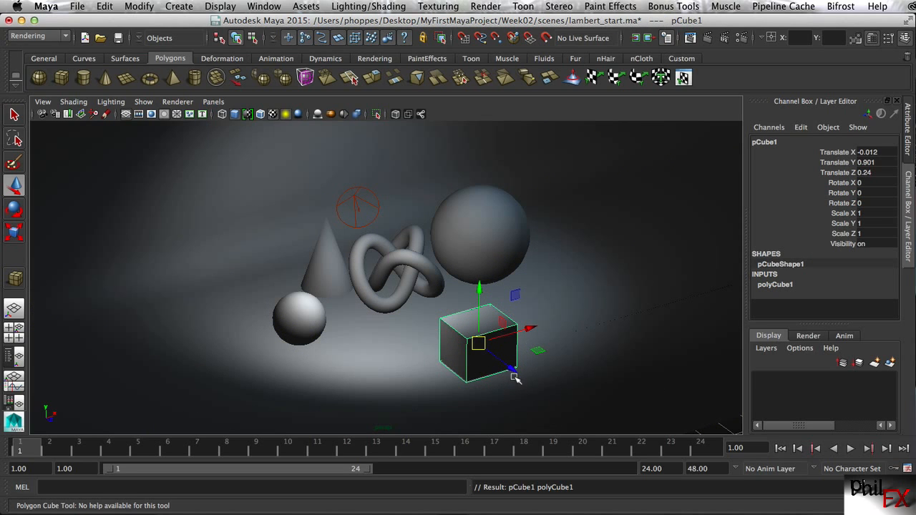
mouse_move(511, 370)
left_mouse_down()
mouse_move(506, 361)
mouse_move(517, 356)
left_mouse_up()
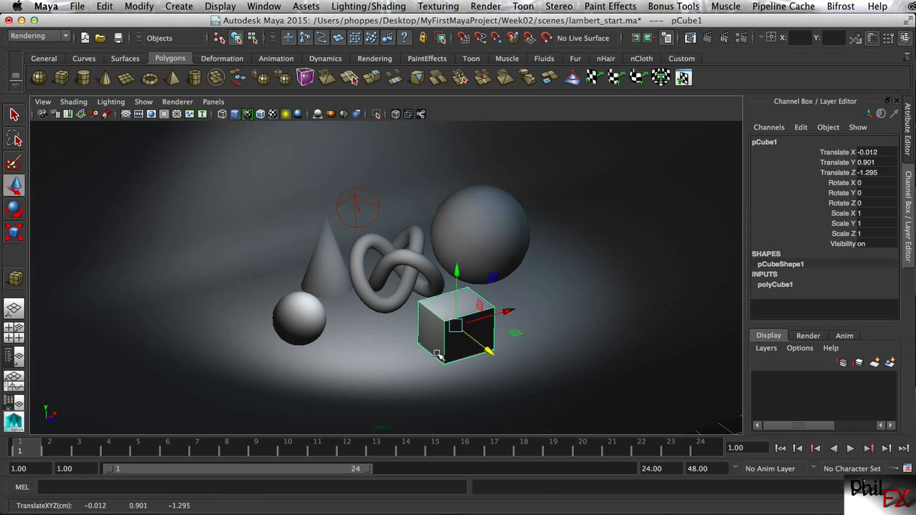
mouse_move(413, 356)
left_mouse_down("alt")
mouse_move(419, 338)
mouse_move(417, 348)
left_mouse_up("alt")
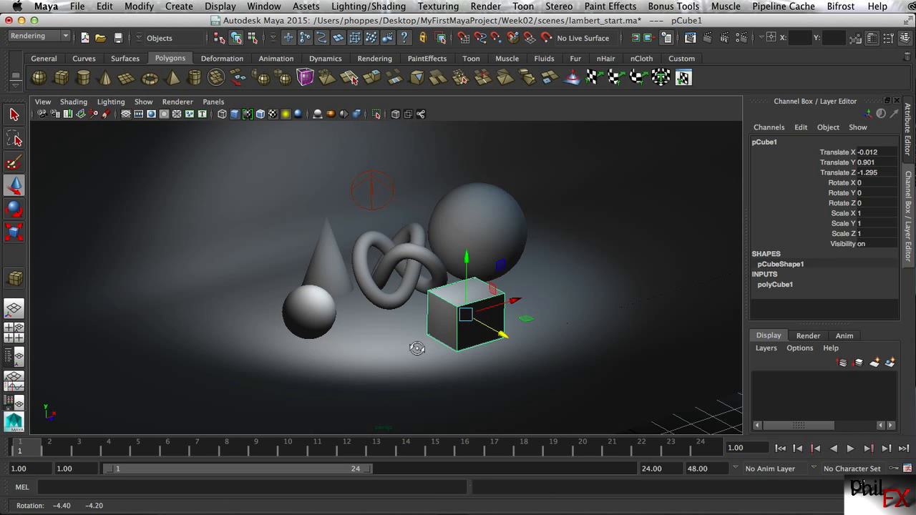
right_click_drag(417, 348, 465, 342, "alt")
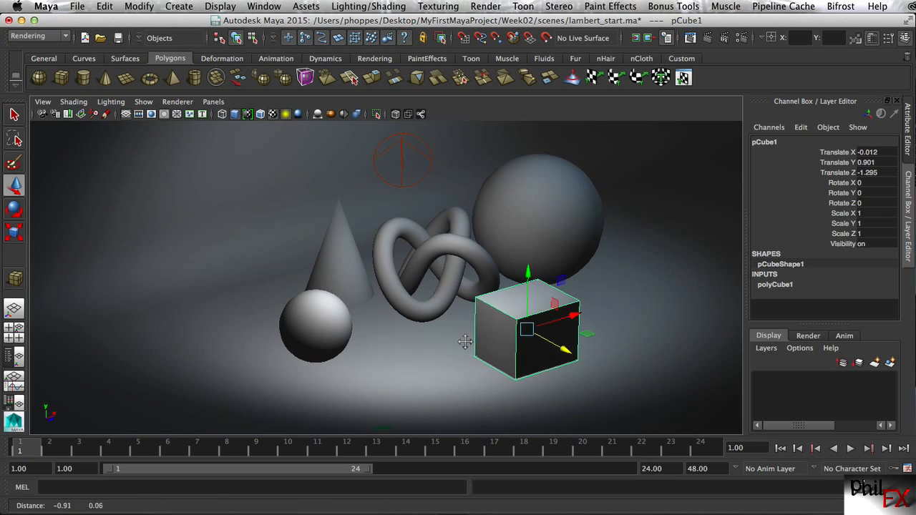
right_click_drag(369, 352, 415, 348, "alt")
left_click_drag(415, 348, 422, 343, "alt")
middle_click_drag(462, 342, 425, 339, "alt")
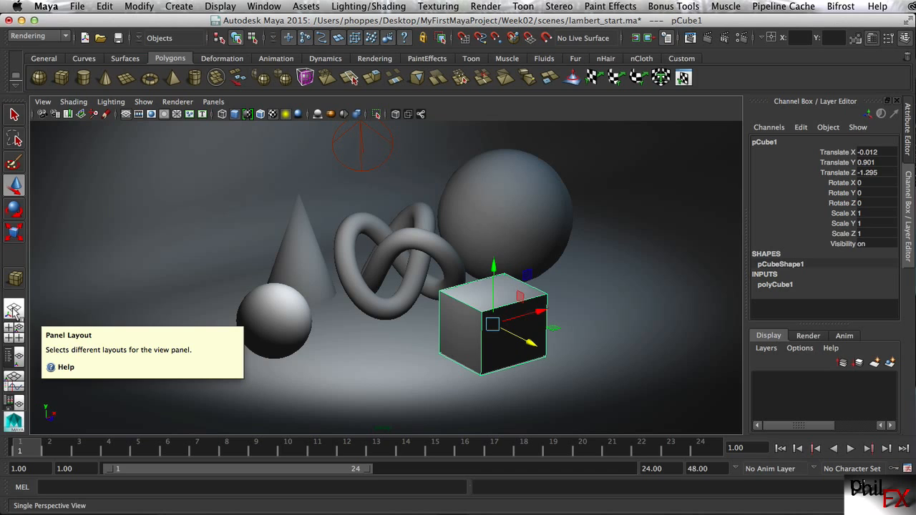
- Switch to the Hypershade and perspective layout, enlarging the Hypershade over the node editor and widening its node creation list
left_click(17, 405)
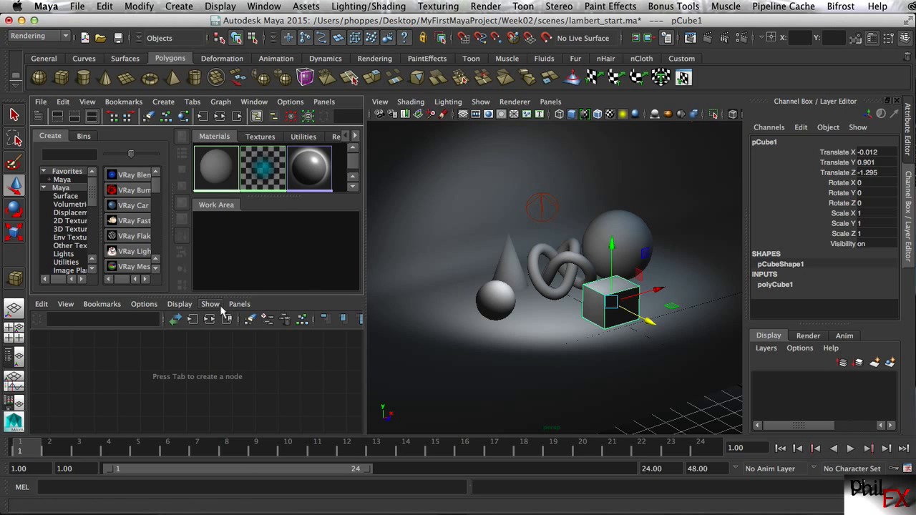
left_click_drag(212, 296, 224, 414)
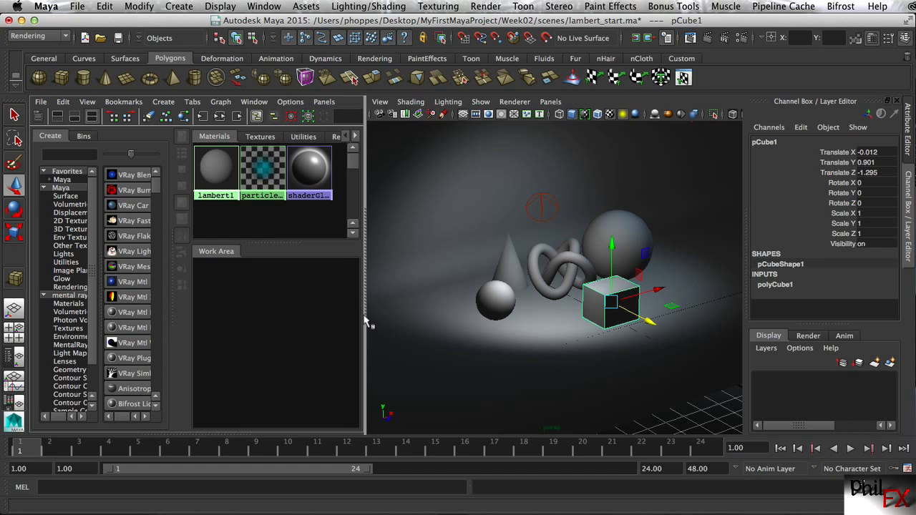
left_click_drag(367, 319, 414, 305)
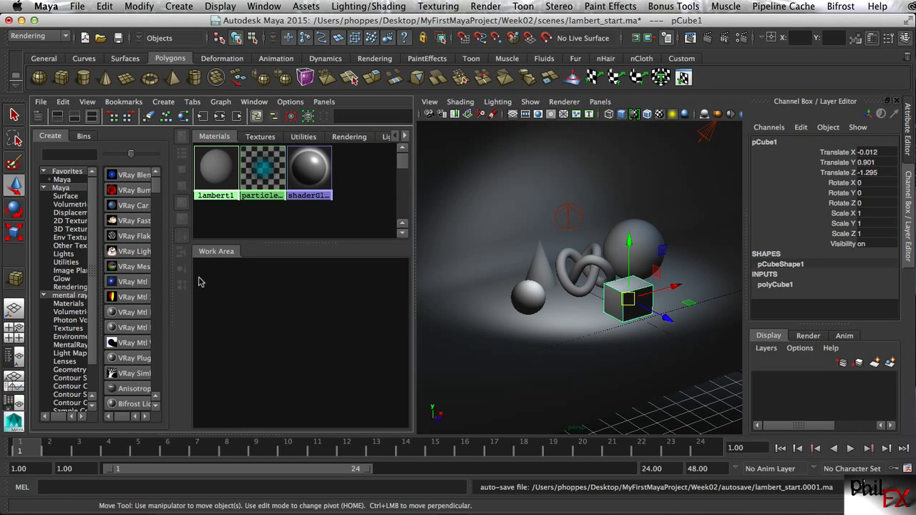
left_click_drag(177, 282, 210, 282)
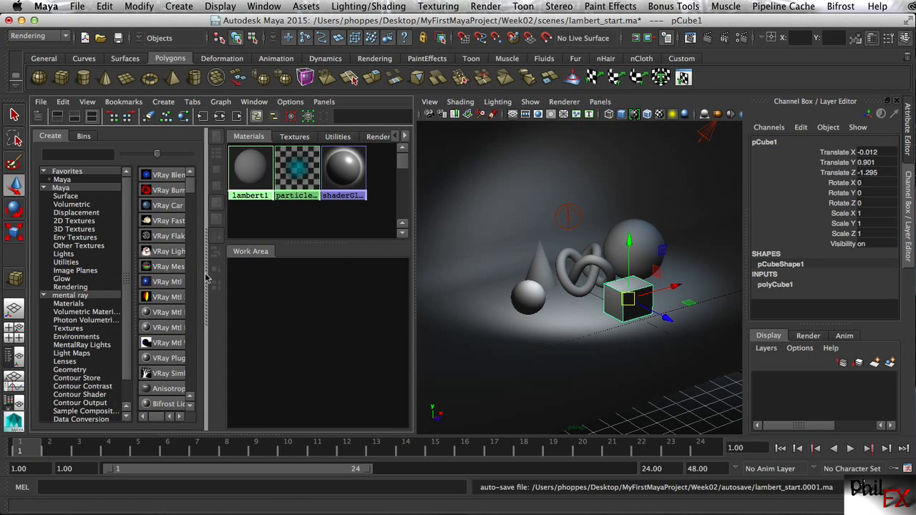
- Create a Blinn material from the favorite Maya nodes and center its swatch in the work area
left_click(63, 180)
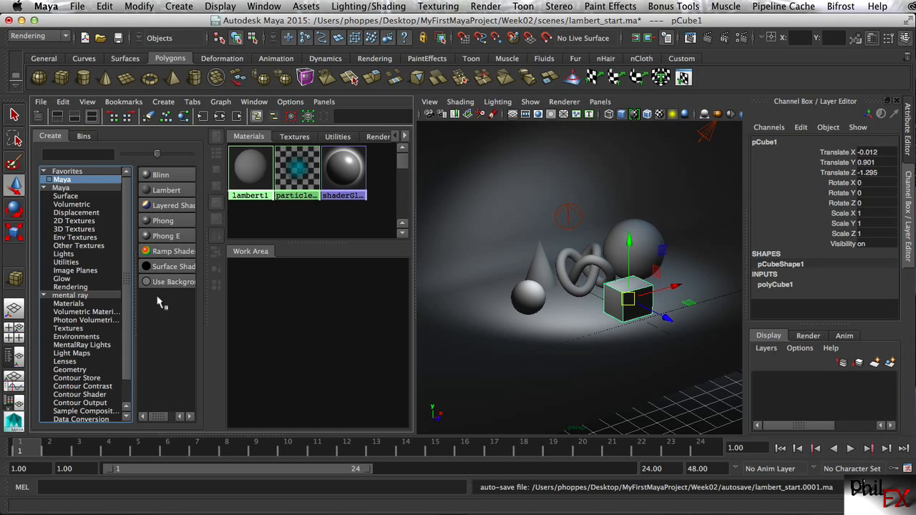
left_click(160, 176)
left_click_drag(277, 300, 312, 316)
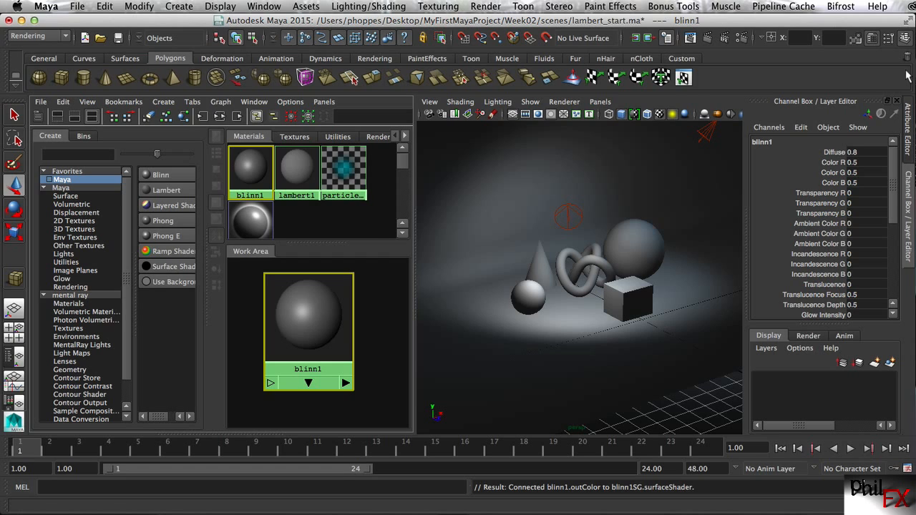
- Display the Blinn material in the Attribute Editor instead of the Channel Box and widen the Hypershade pane slightly
left_click(903, 40)
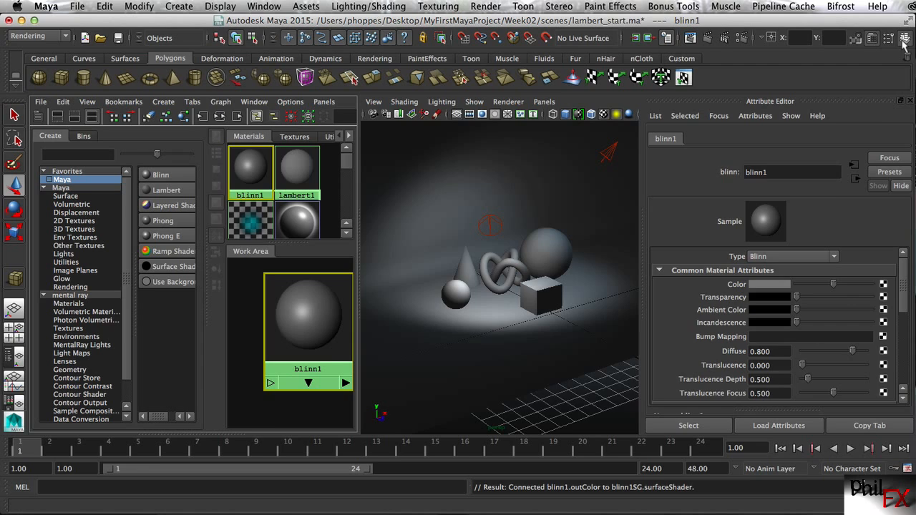
left_click(902, 40)
left_click(872, 42)
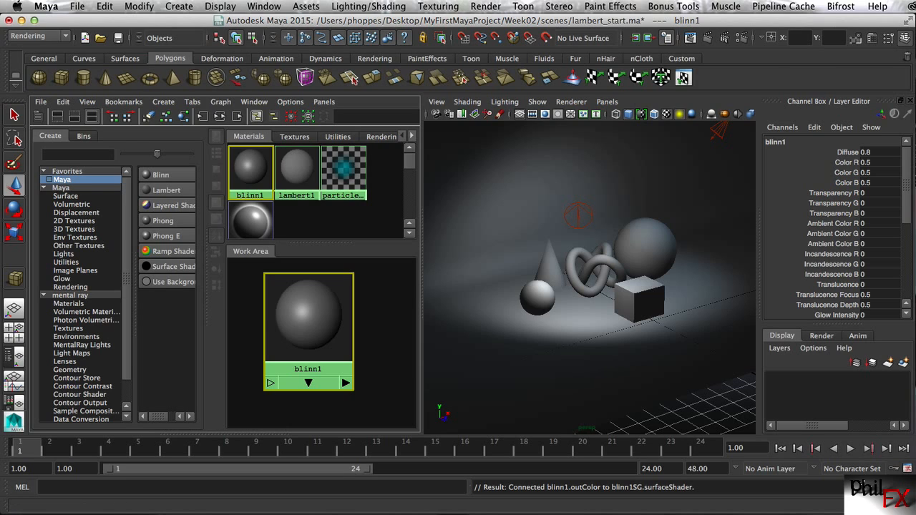
left_click(872, 39)
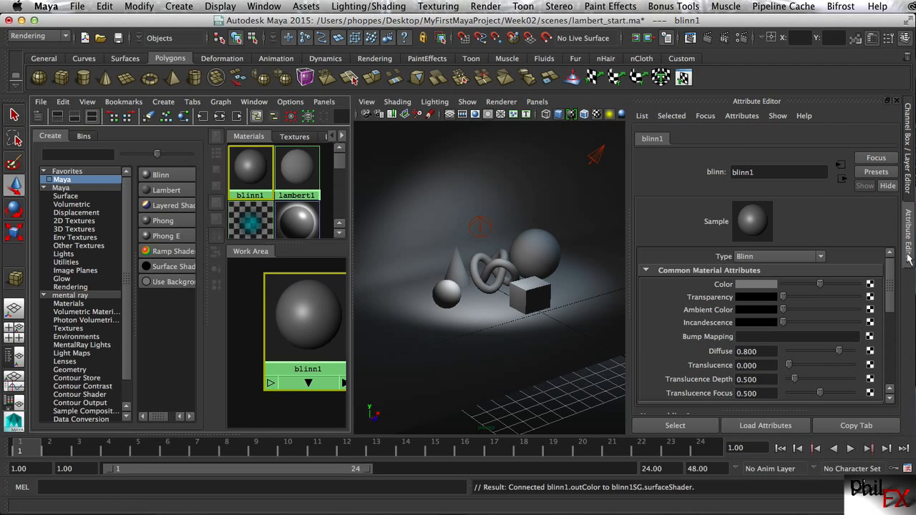
left_click(872, 38)
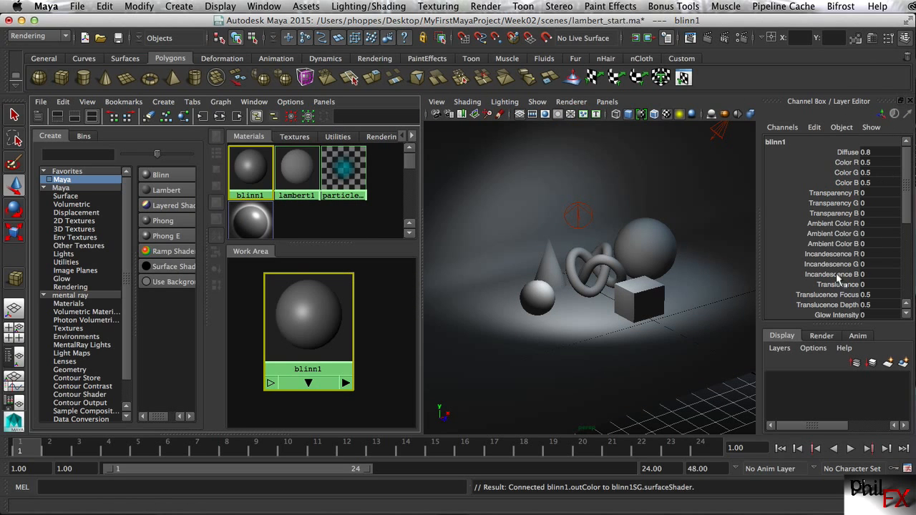
left_click(872, 38)
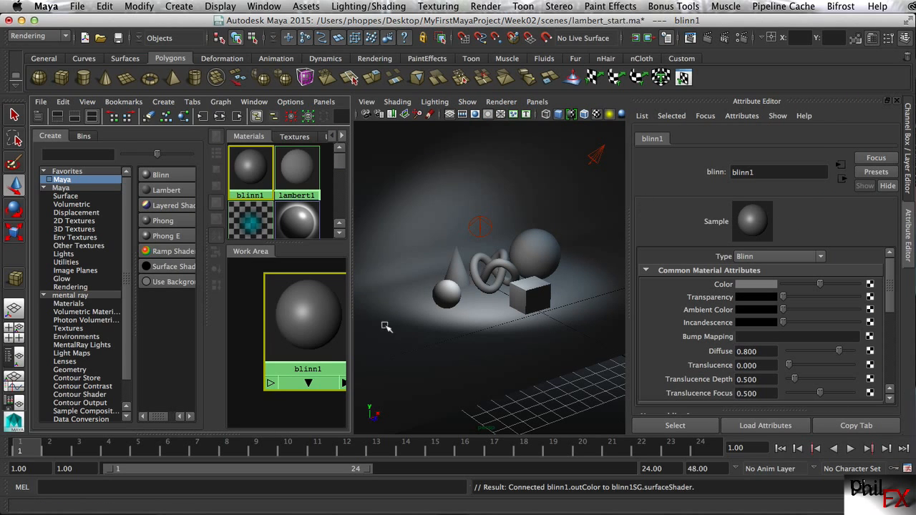
left_click_drag(352, 324, 366, 315)
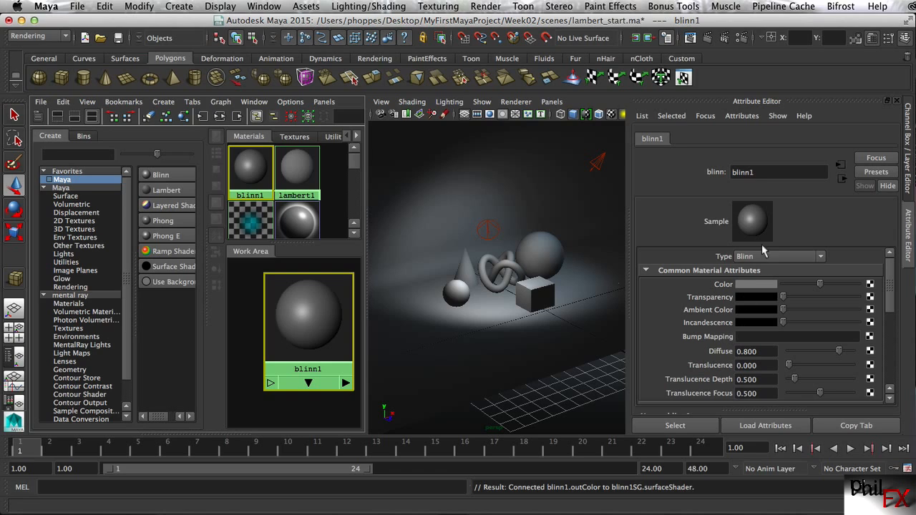
- Set the Blinn material's color to pure red and rename the material red_blinn
left_click(753, 285)
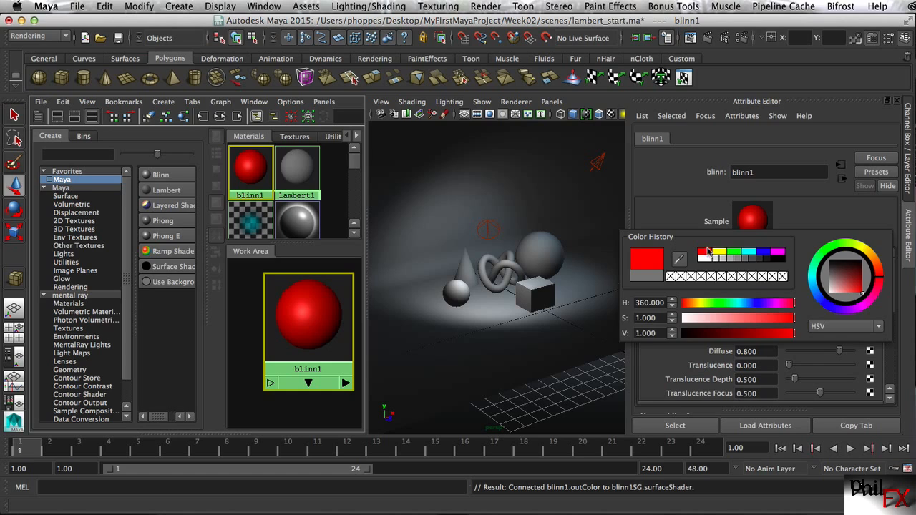
left_click(764, 172)
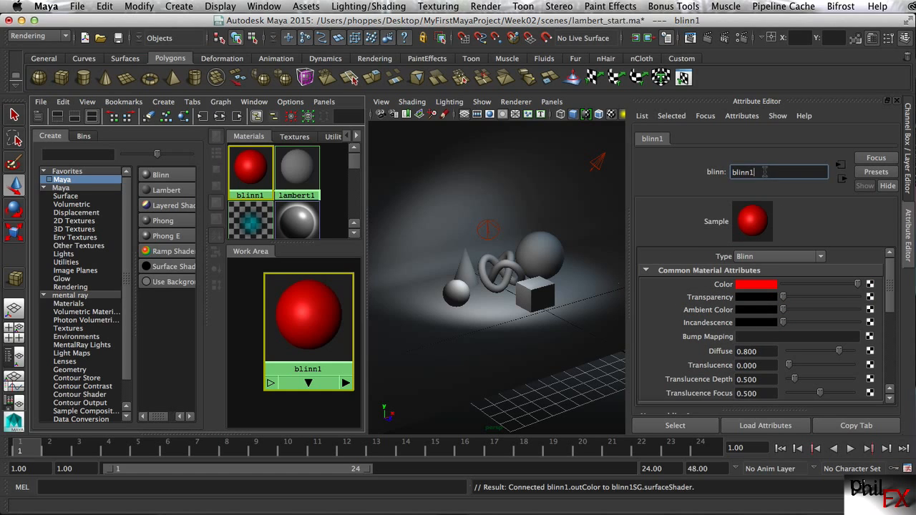
left_click_drag(764, 171, 685, 176)
type("red_blinn")
key("Return")
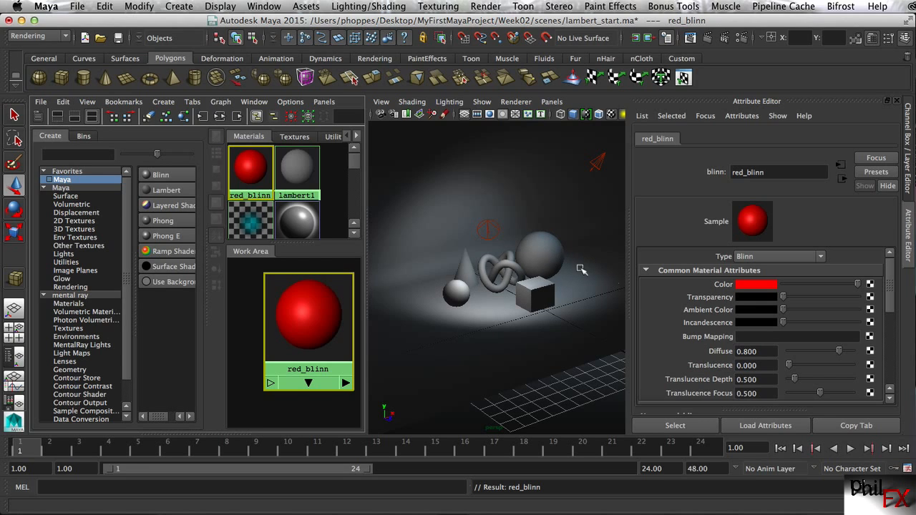
- Assign the red_blinn material to the large sphere and to the small sphere in front of the cone
left_click(541, 254)
left_click(541, 254)
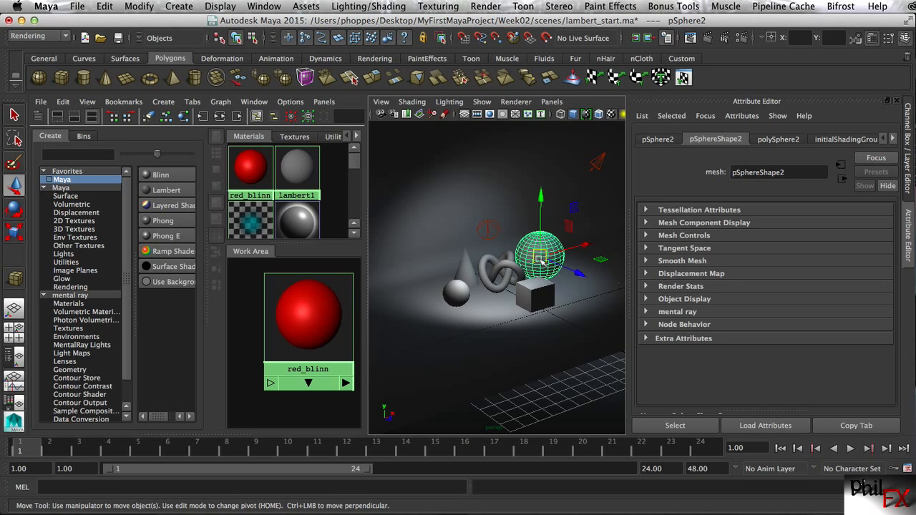
key("q")
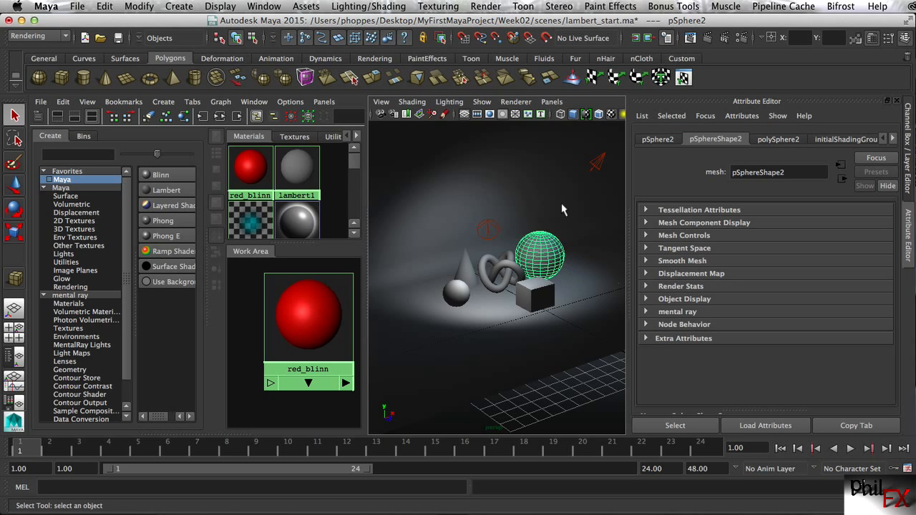
right_click(542, 244)
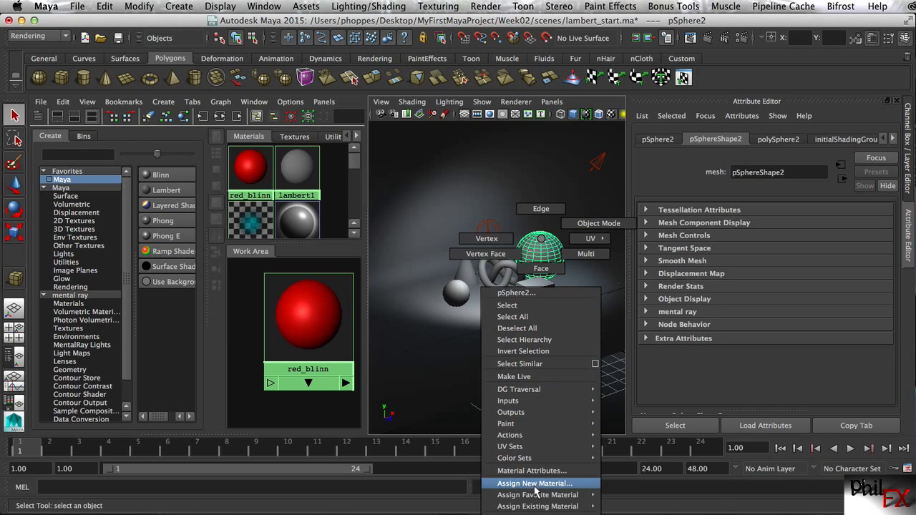
mouse_move(540, 506)
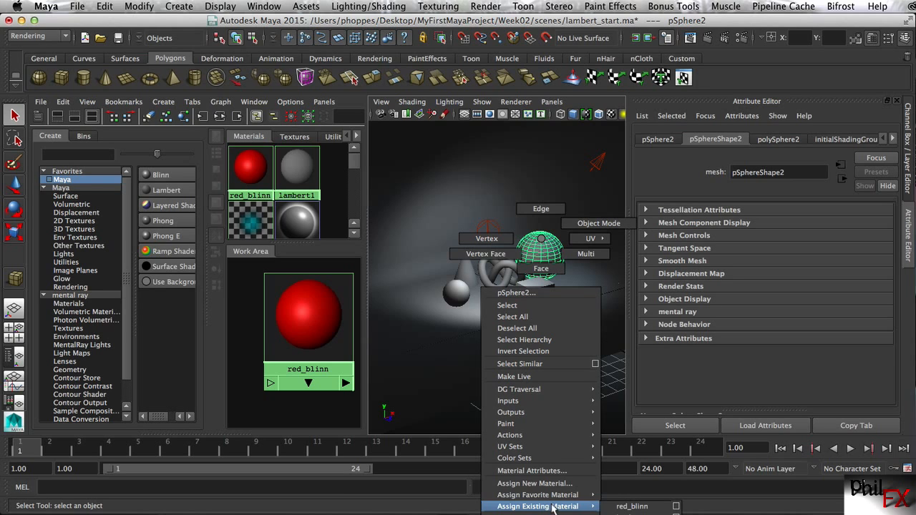
left_click(622, 506)
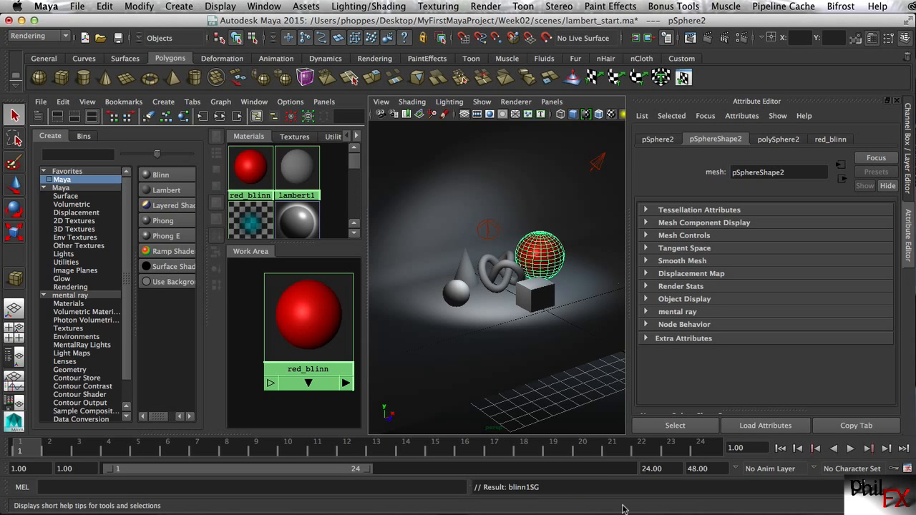
left_click(519, 175)
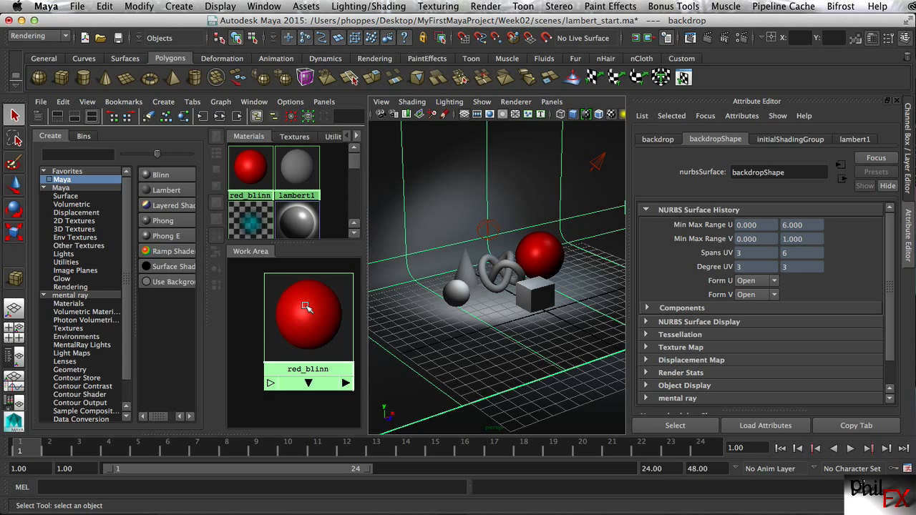
middle_click_drag(305, 306, 455, 292)
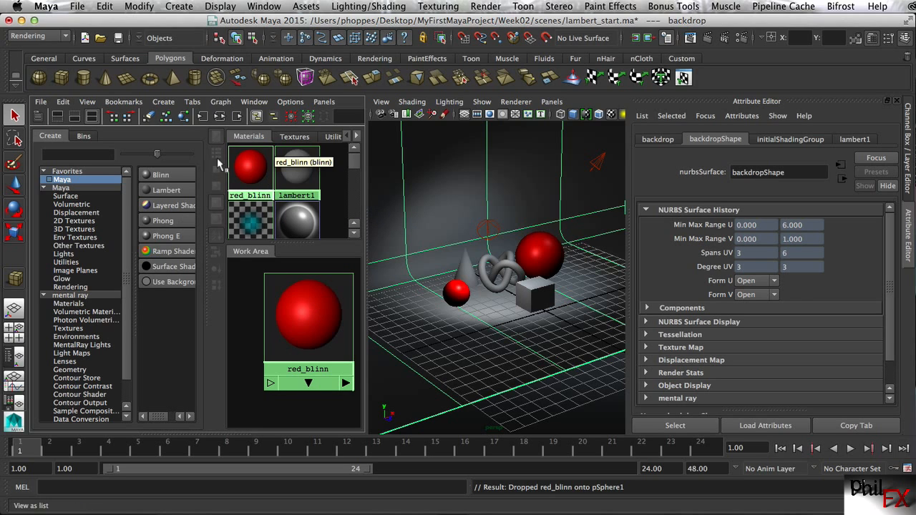
- Create a second Blinn material, set its color to pure green and rename it green_blinn
left_click(160, 175)
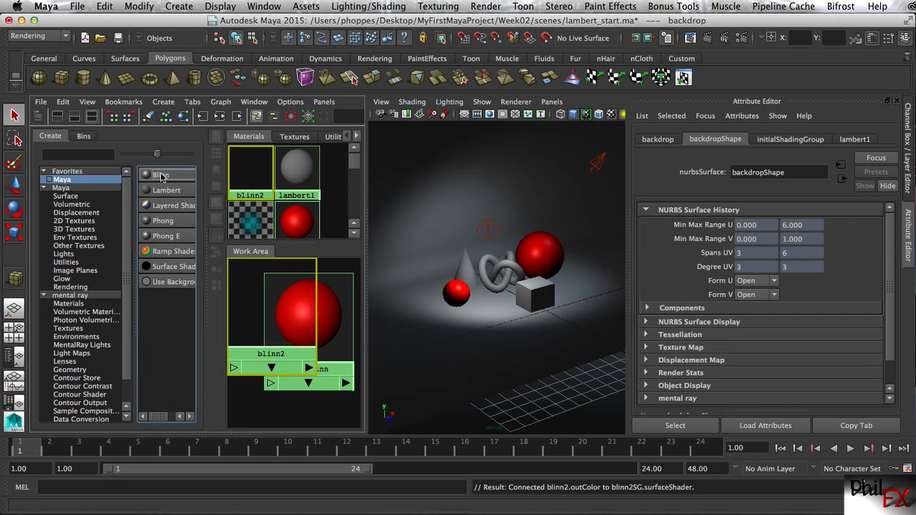
left_click_drag(277, 299, 290, 314)
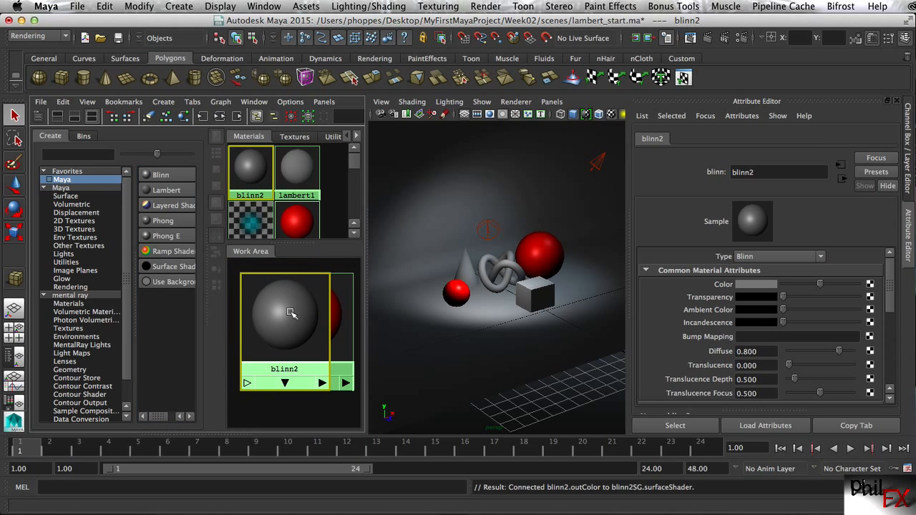
left_click(748, 285)
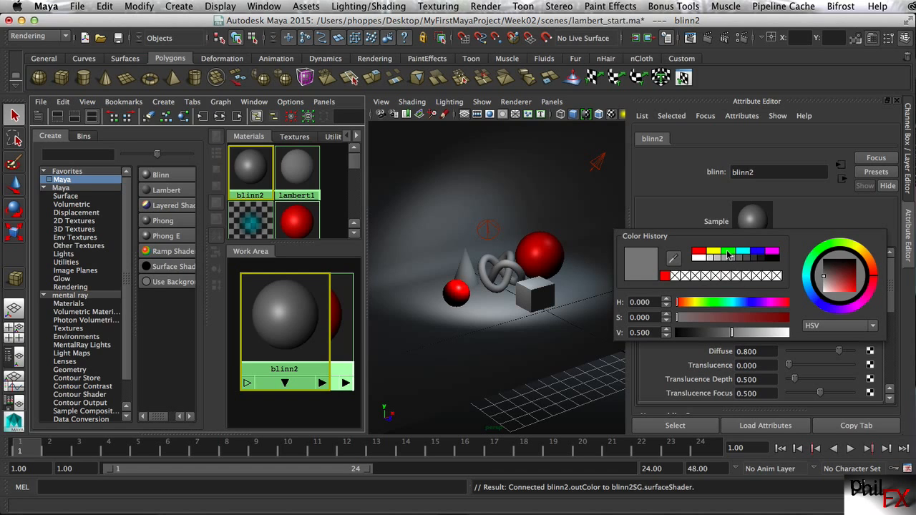
left_click(727, 254)
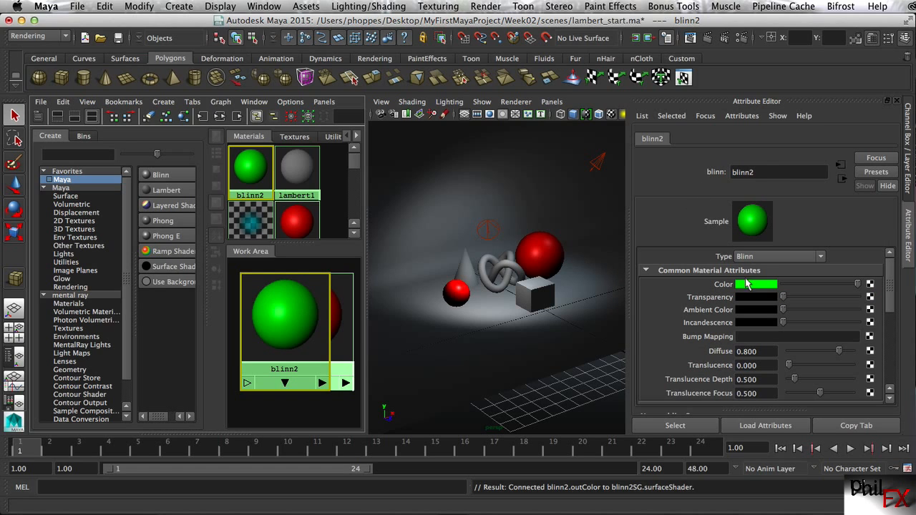
double_click(766, 169)
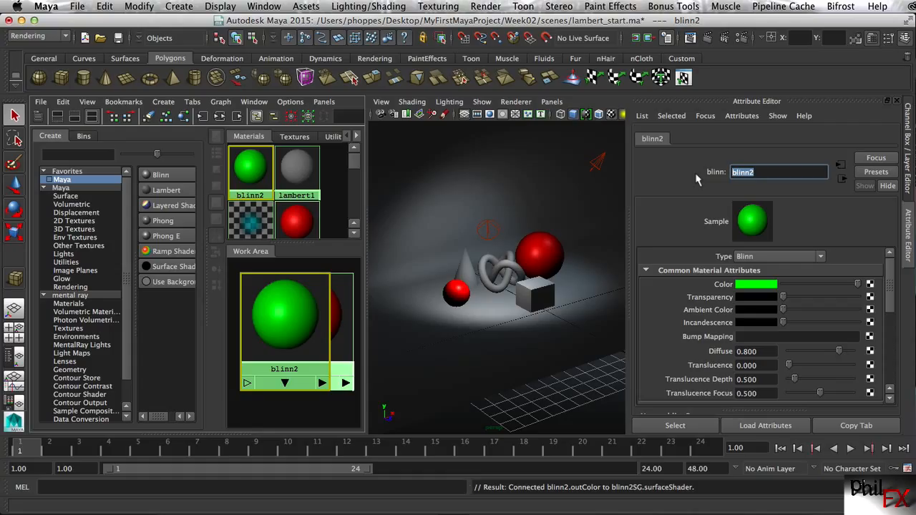
type("green_")
key("Return")
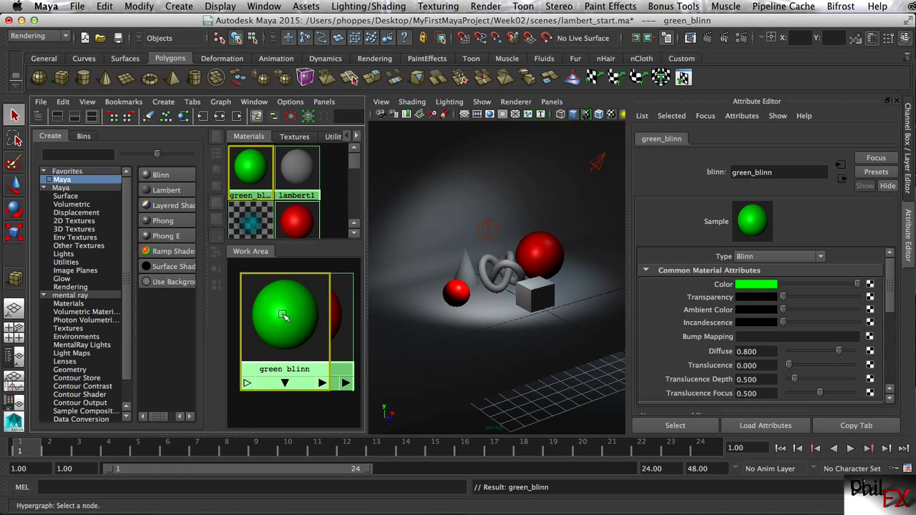
middle_click_drag(282, 315, 463, 266)
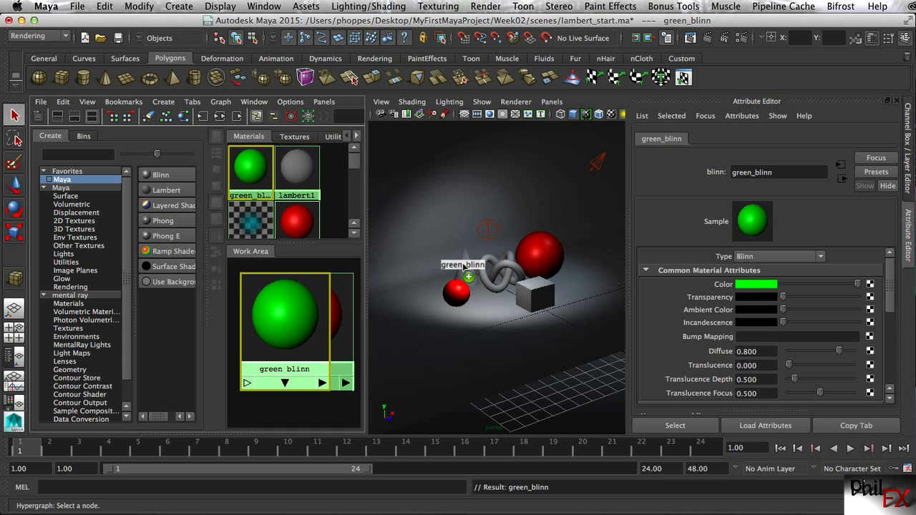
middle_click_drag(463, 266, 292, 304)
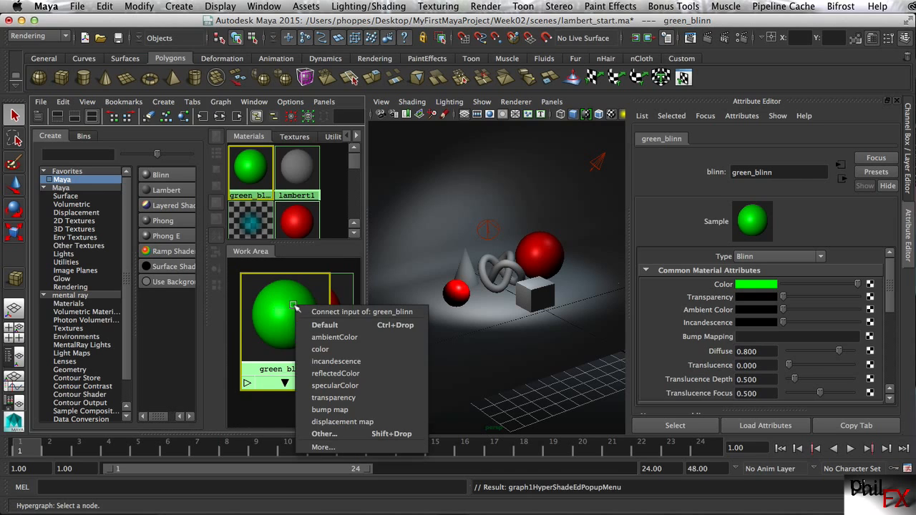
left_click(264, 414)
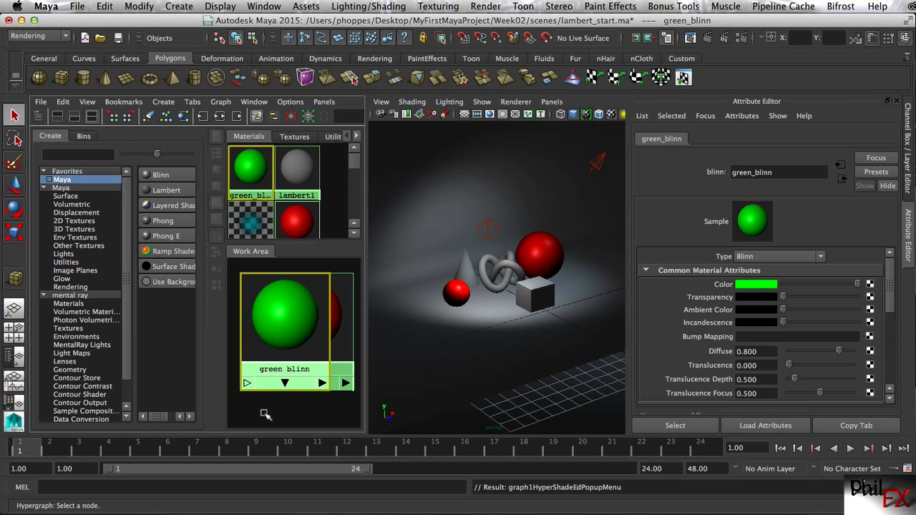
- Assign the green_blinn material to the cone and clear the selection
left_click(466, 266)
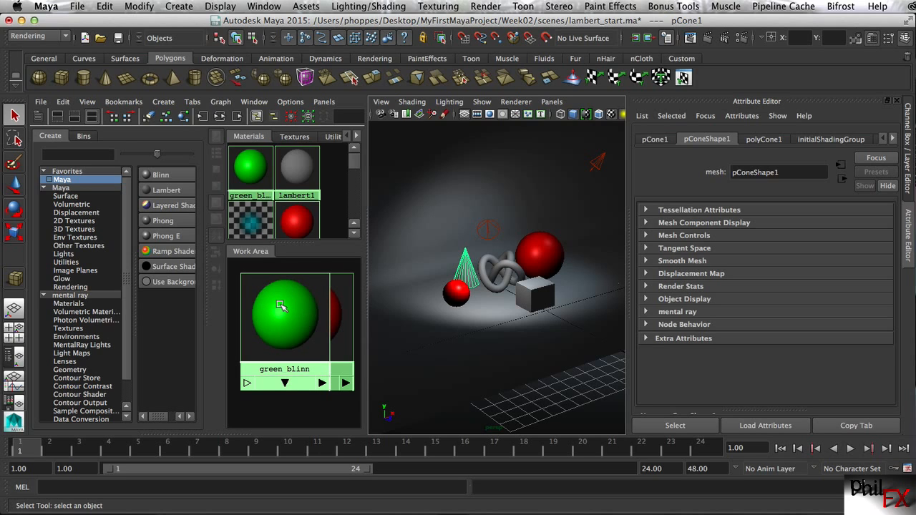
right_click(281, 296)
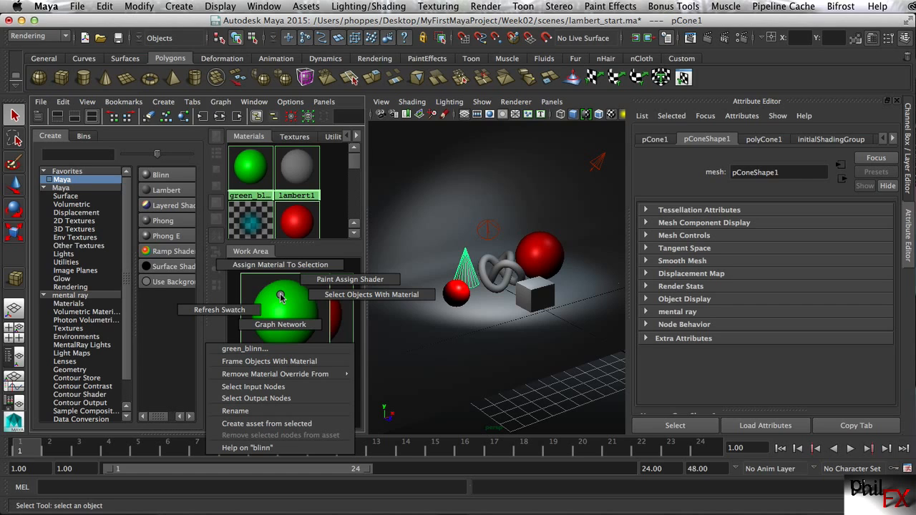
right_click_drag(280, 296, 269, 266)
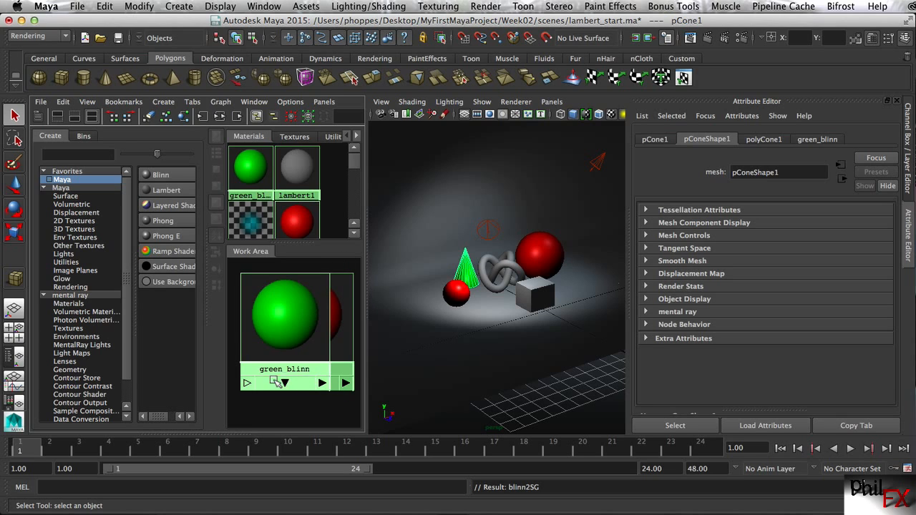
left_click(308, 412)
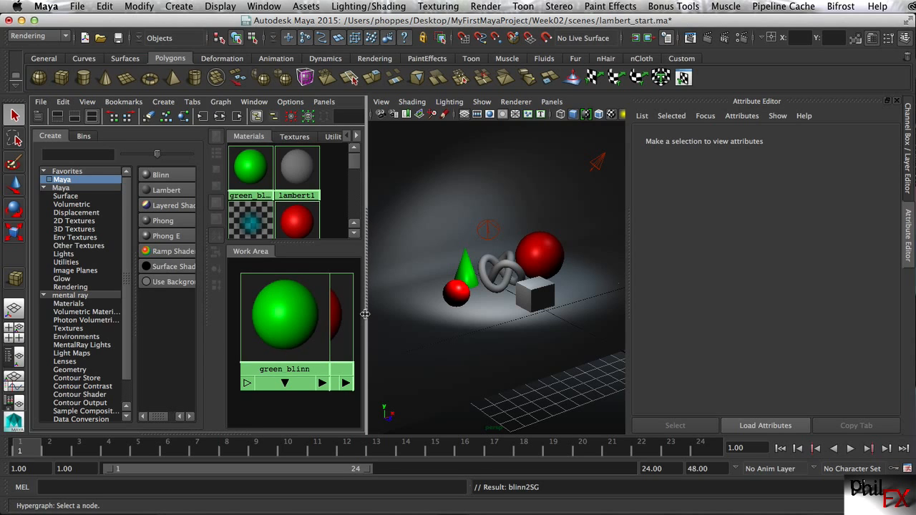
- Clear the Hypershade work area graph, widening the Hypershade pane slightly and enlarging its material swatch area
left_click_drag(365, 315, 374, 309)
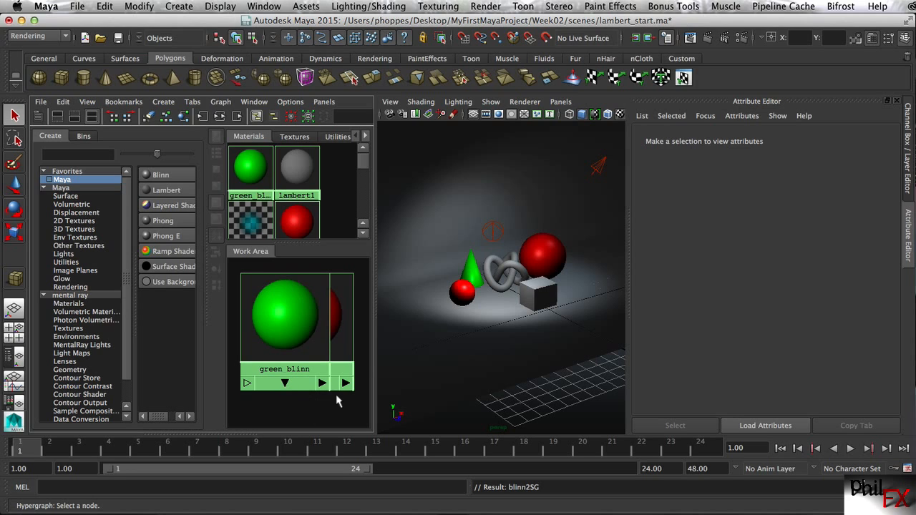
right_click_drag(335, 394, 268, 392, "alt")
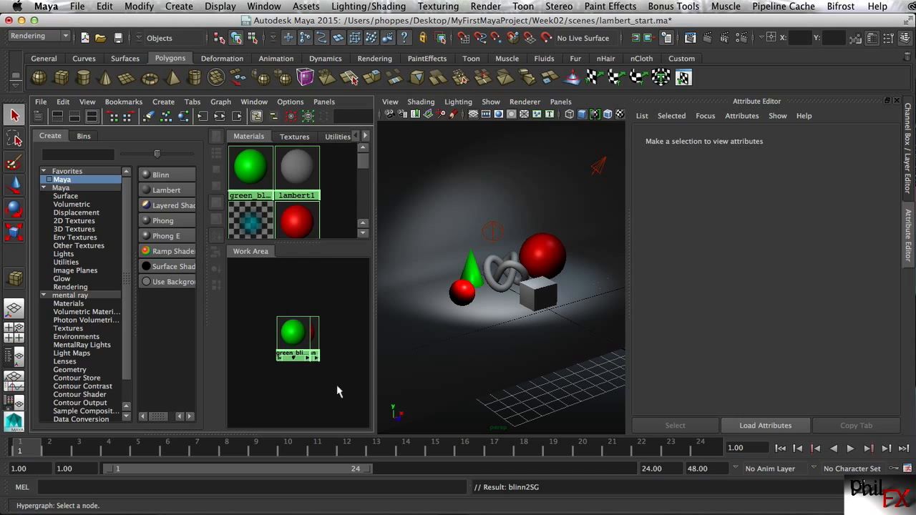
right_click_drag(340, 392, 322, 374, "alt")
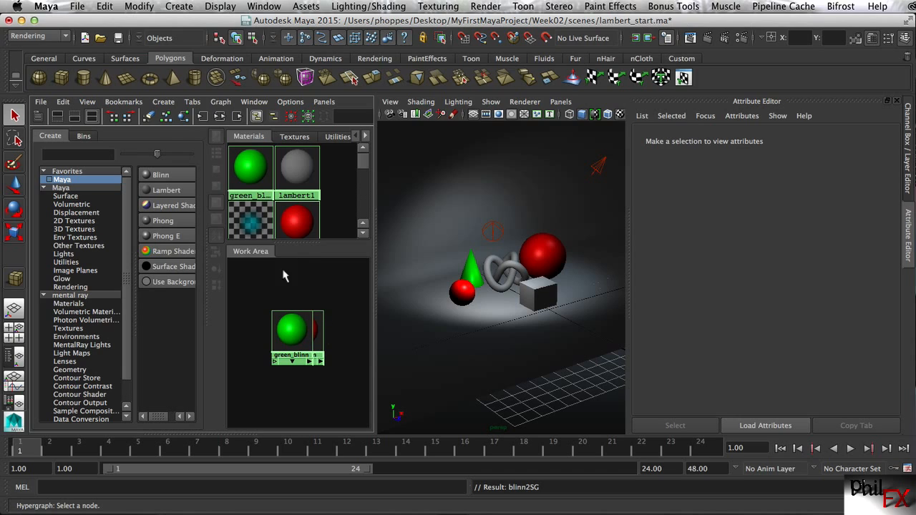
left_click(153, 116)
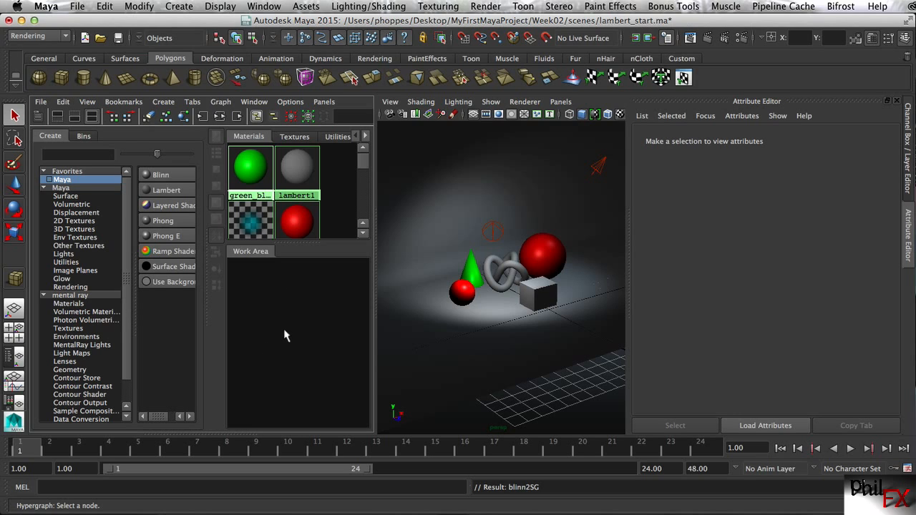
left_click_drag(297, 248, 297, 267)
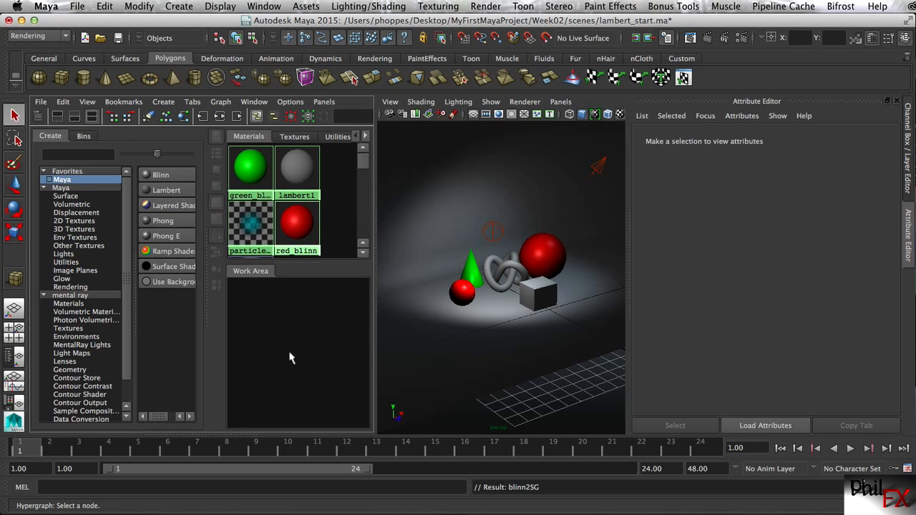
- Create a third Blinn material in the work area and set its color to a muted purple at HSV 273.772, 0.431, 0.503
left_click(147, 175)
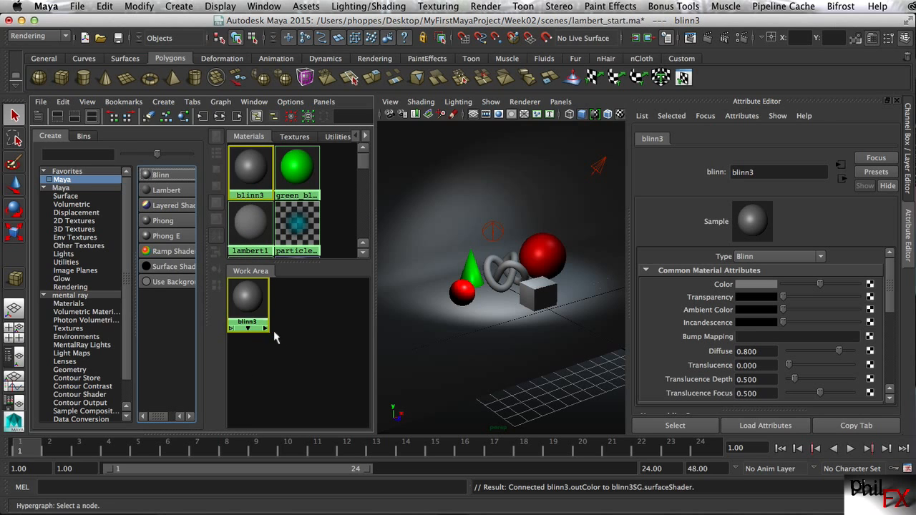
left_click_drag(251, 300, 319, 318)
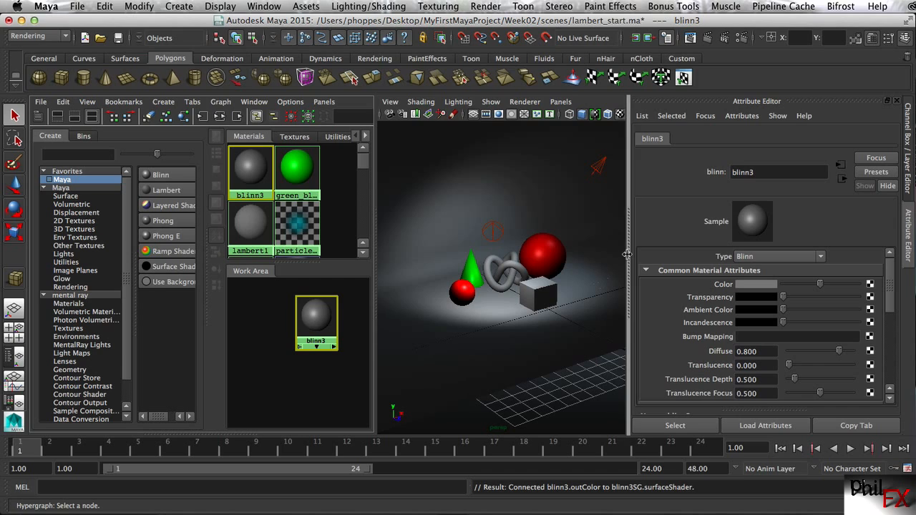
left_click(757, 284)
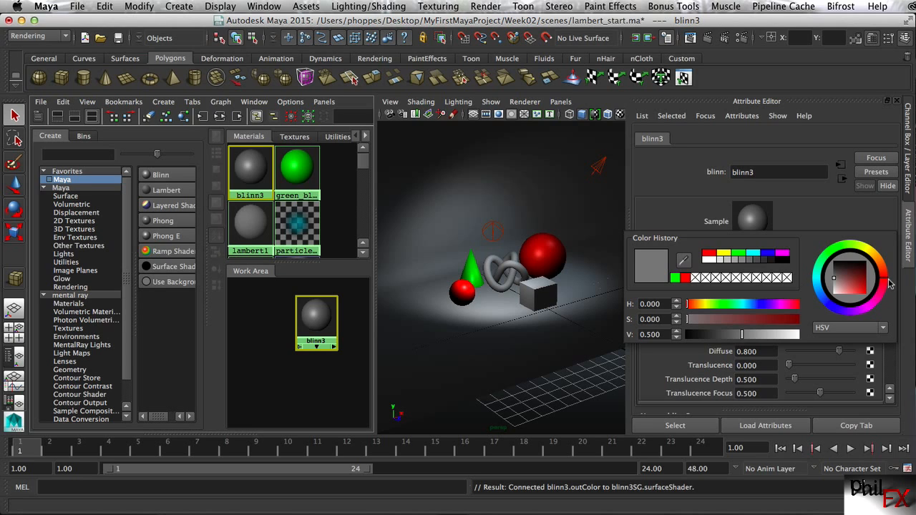
left_click_drag(864, 303, 847, 316)
left_click(850, 313)
left_click_drag(688, 305, 771, 307)
left_click_drag(770, 310, 770, 310)
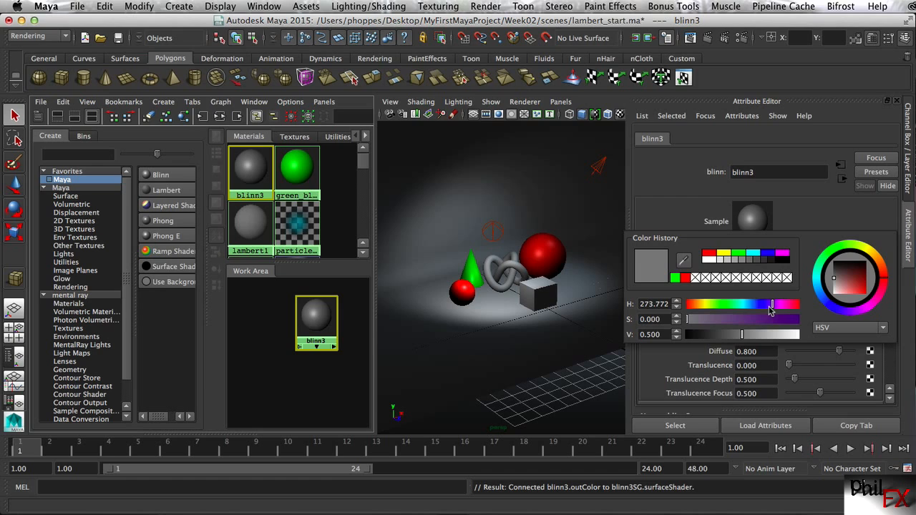
left_click_drag(689, 320, 733, 326)
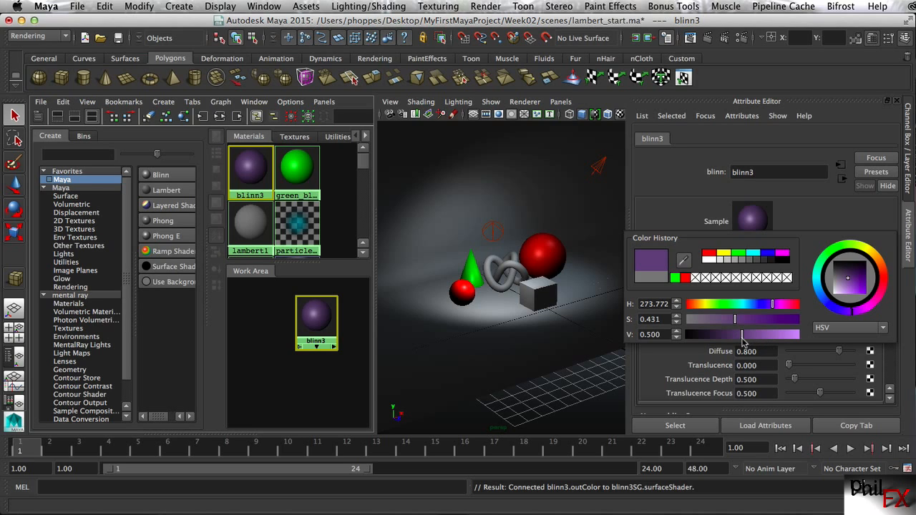
mouse_move(743, 340)
left_mouse_down()
mouse_move(762, 338)
mouse_move(743, 339)
left_mouse_up()
left_click(882, 328)
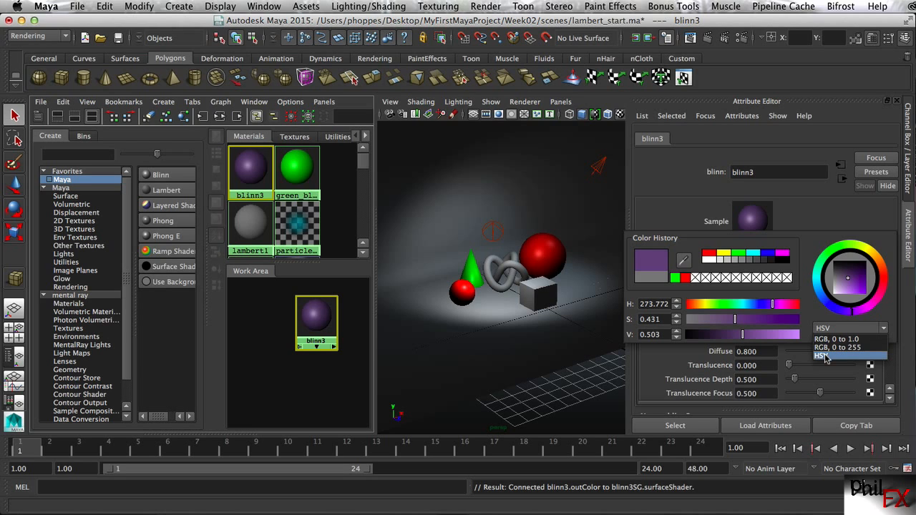
left_click(824, 355)
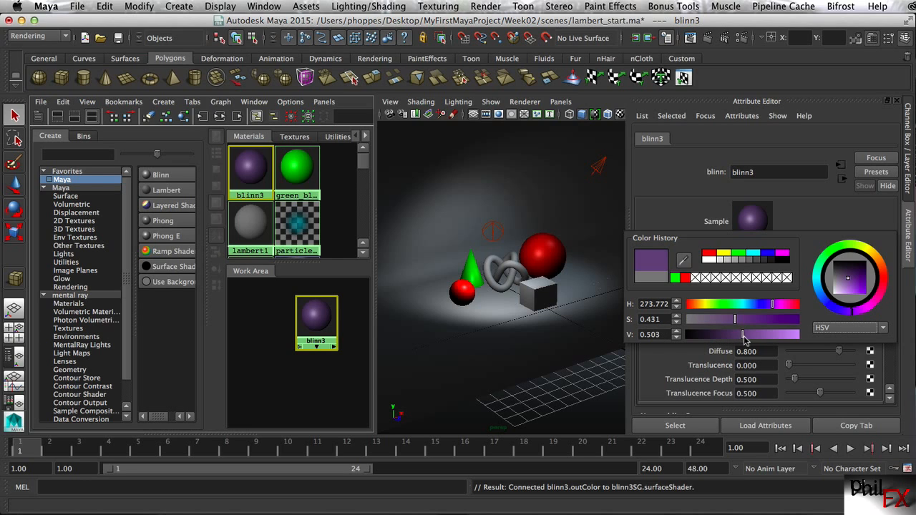
- Brighten the purple blinn3 color to value 0.651, assign the material to the torus knot and deselect the knot
left_click_drag(748, 339, 799, 339)
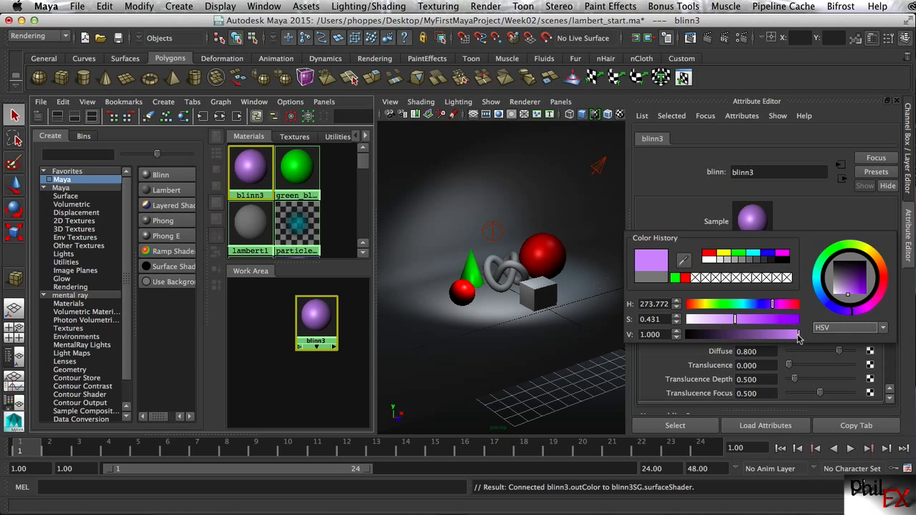
left_click_drag(799, 339, 760, 337)
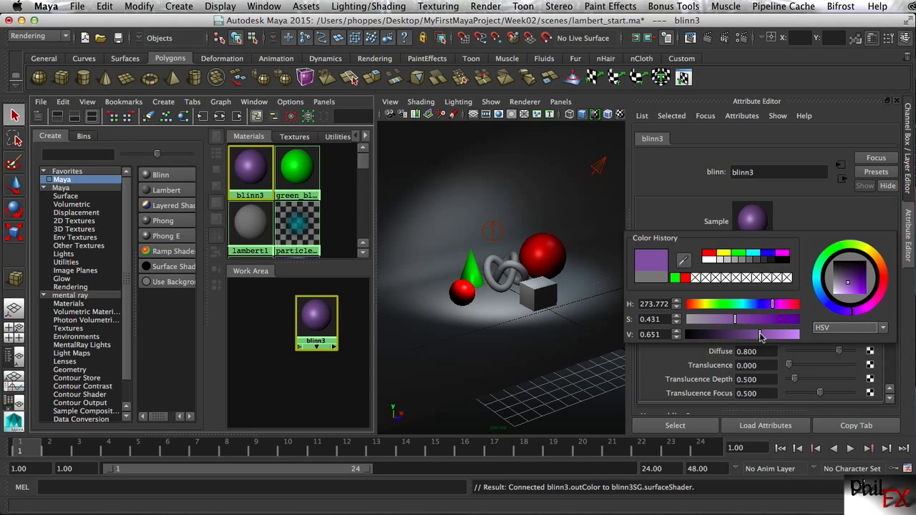
left_click(514, 269)
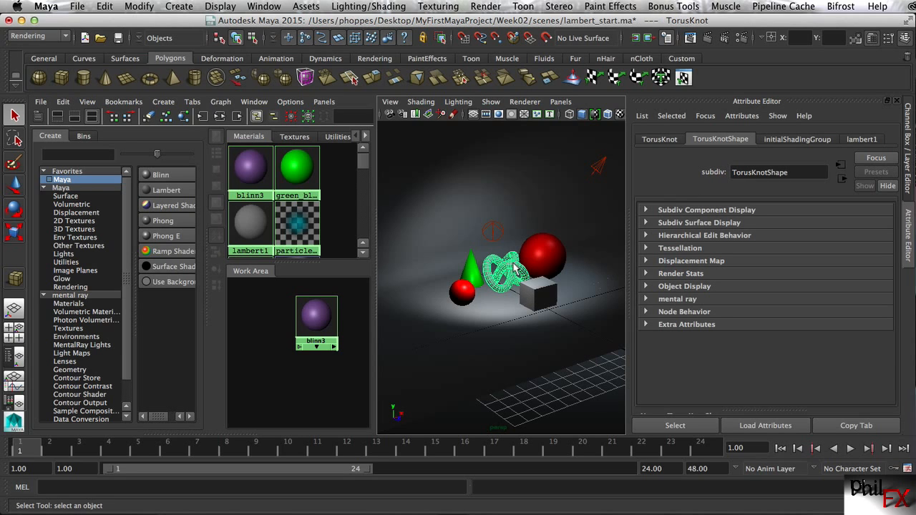
right_click(321, 310)
right_click_drag(321, 310, 299, 284)
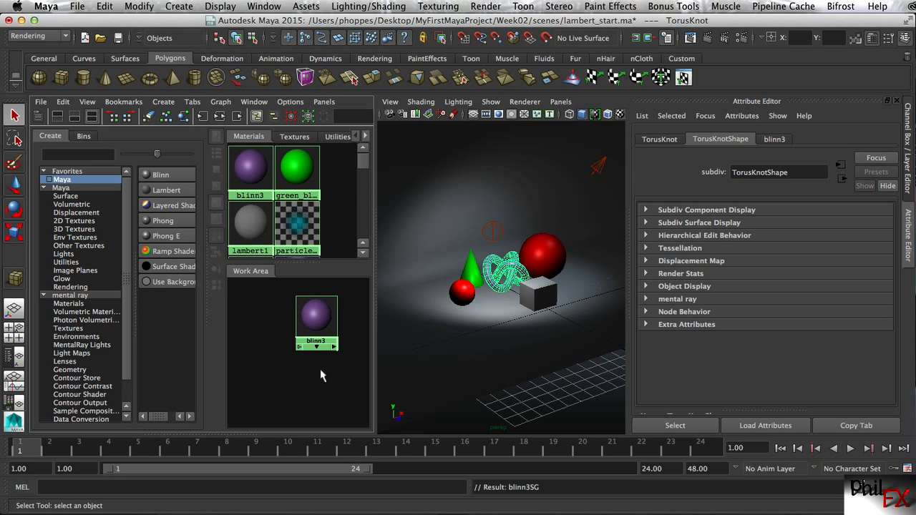
left_click(401, 336)
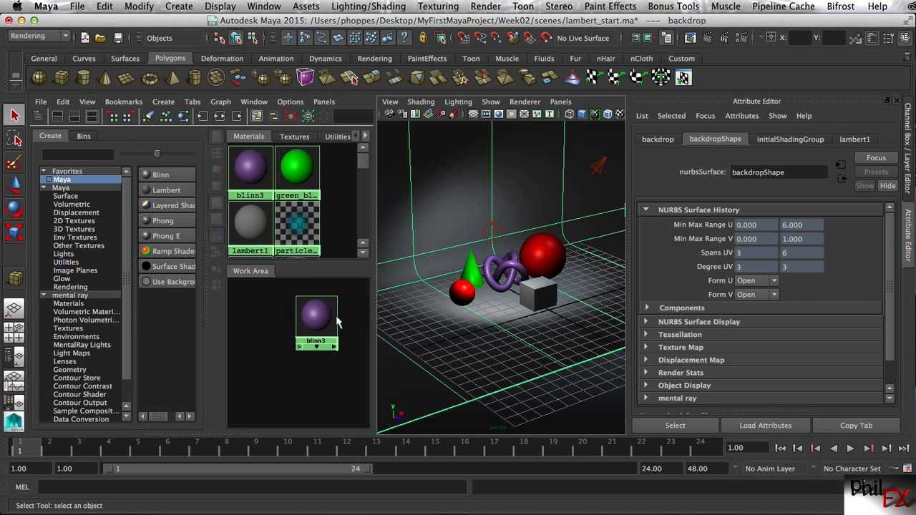
- Create a fourth Blinn material beside the purple one and set its color to a saturated orange with saturation 0.970 and value 0.811
left_click_drag(337, 324, 290, 317)
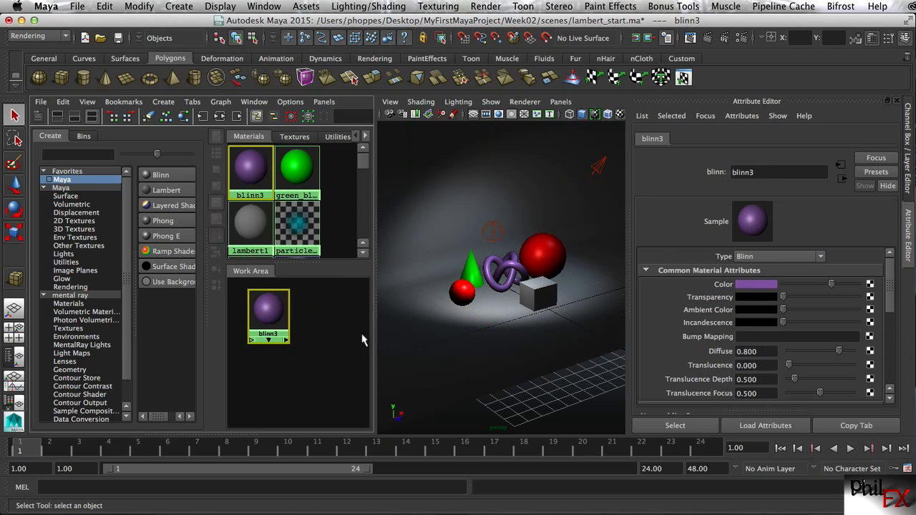
left_click(172, 176)
left_click_drag(244, 347, 325, 325)
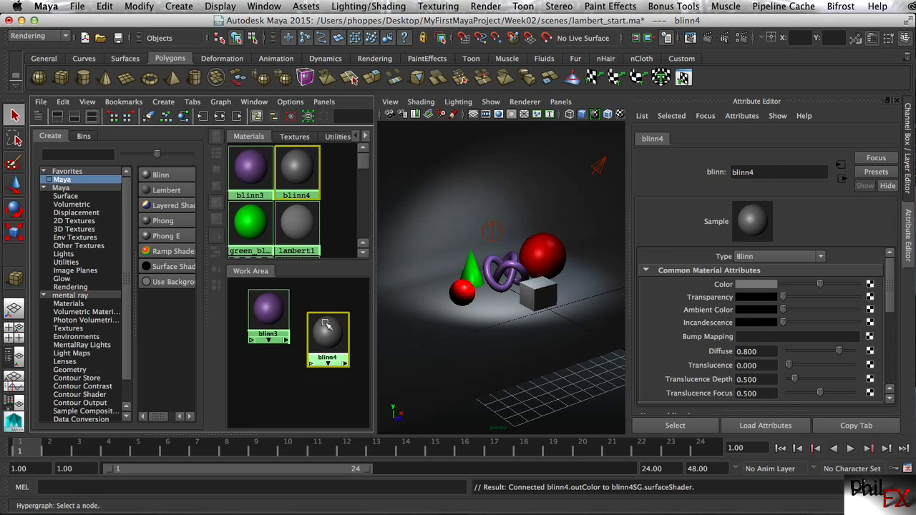
left_click(744, 287)
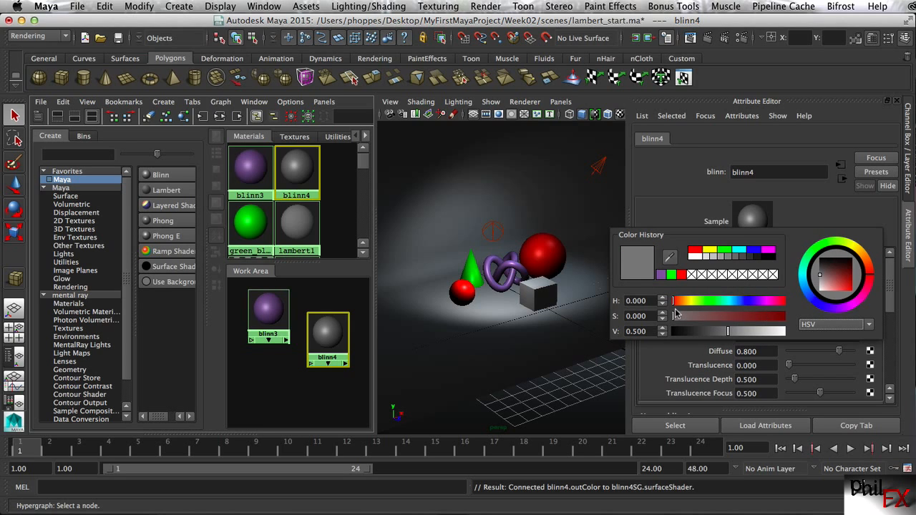
left_click_drag(672, 306, 721, 319)
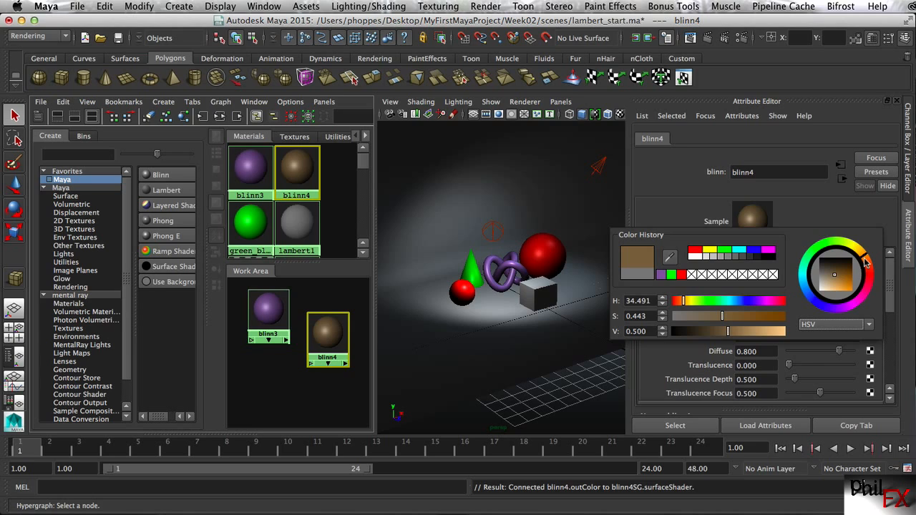
left_click_drag(865, 263, 867, 267)
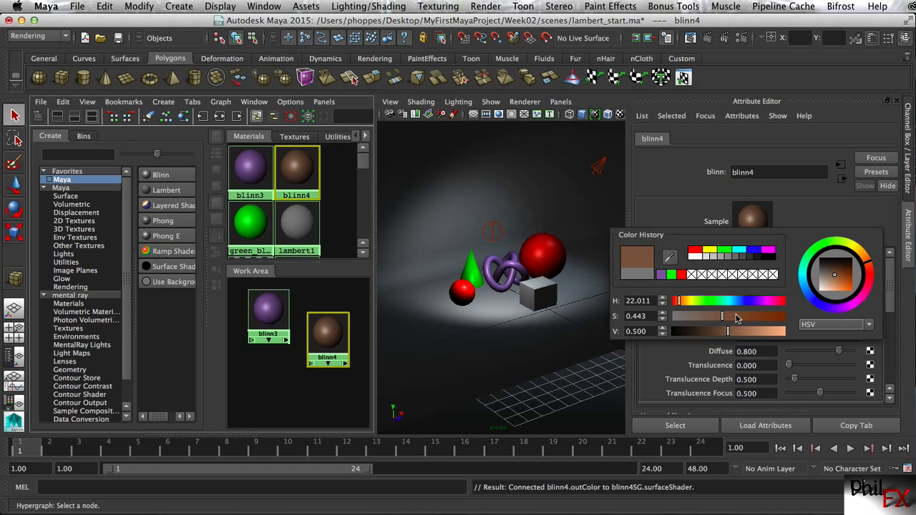
left_click_drag(747, 333, 755, 333)
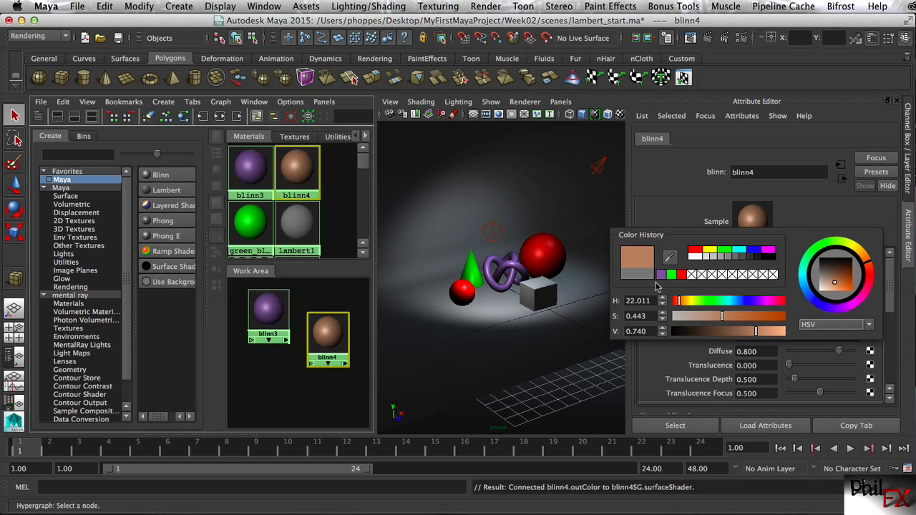
left_click_drag(680, 303, 764, 330)
left_click_drag(683, 300, 678, 303)
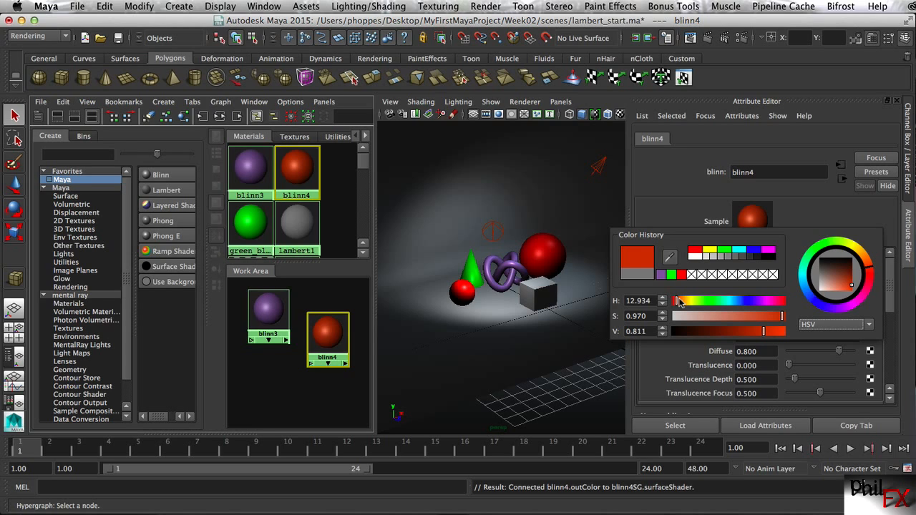
left_click_drag(679, 303, 682, 302)
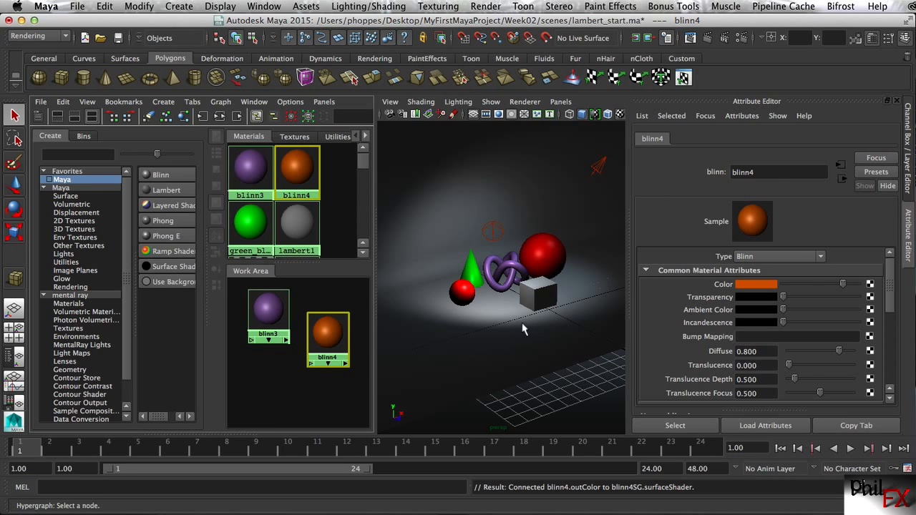
- Assign the orange blinn4 material to the cube and switch to the single perspective view
left_click(539, 298)
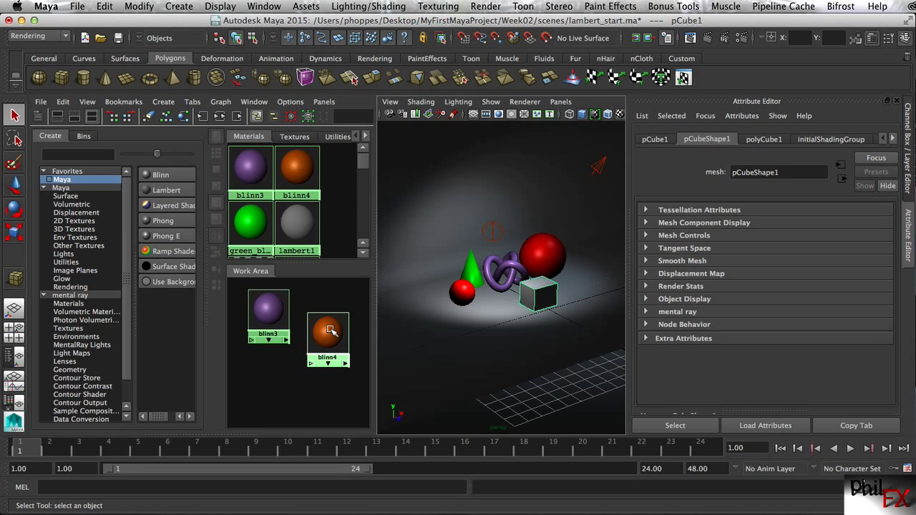
middle_click_drag(328, 335, 533, 297)
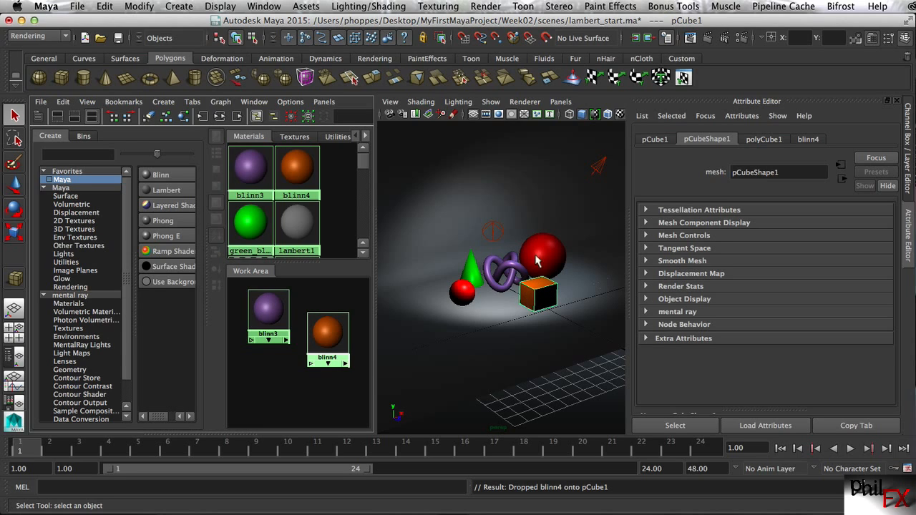
left_click(14, 308)
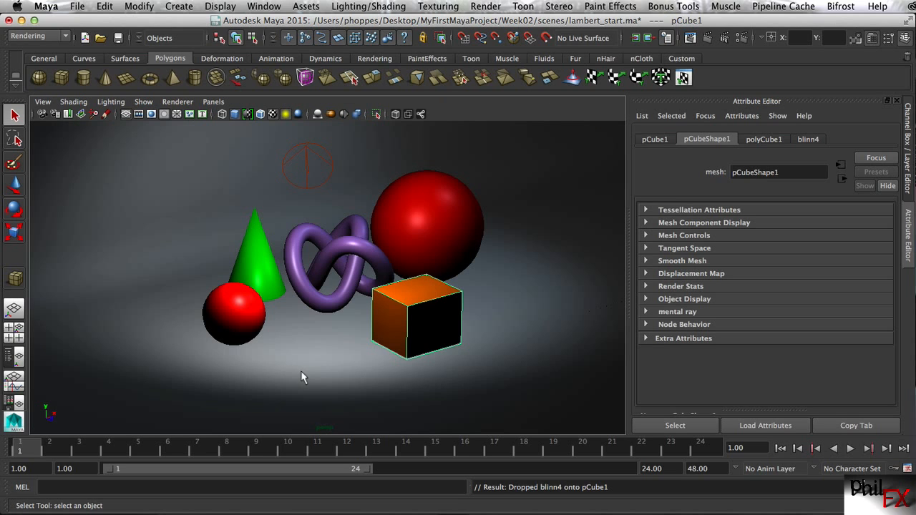
- Turn on the resolution gate in the perspective view and frame all the primitives and the torus knot closely within it
left_click_drag(340, 345, 317, 339, "alt")
right_click_drag(282, 363, 364, 341, "alt")
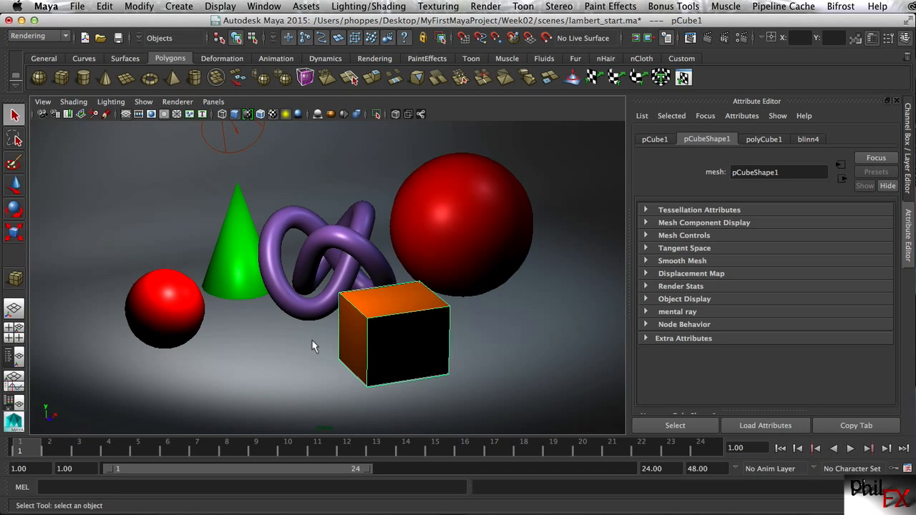
left_click_drag(364, 341, 272, 314, "alt")
left_click_drag(322, 276, 280, 222, "alt")
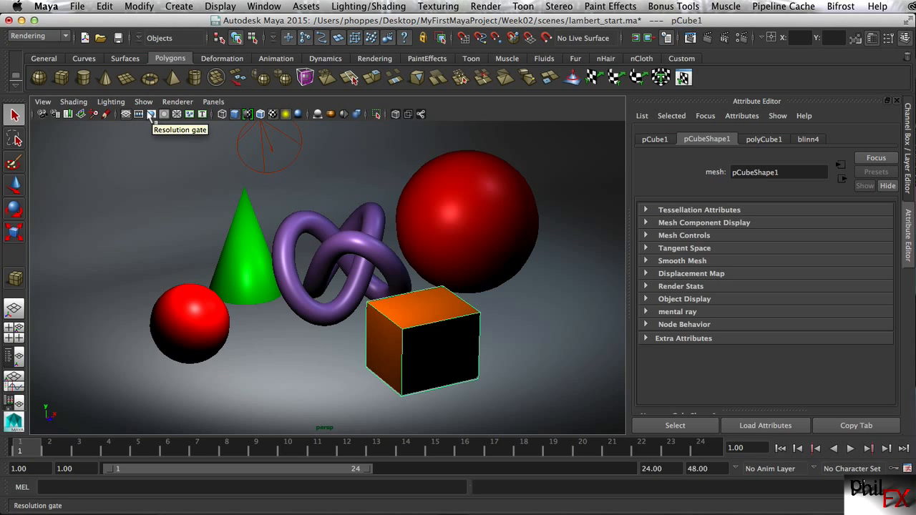
left_click(151, 115)
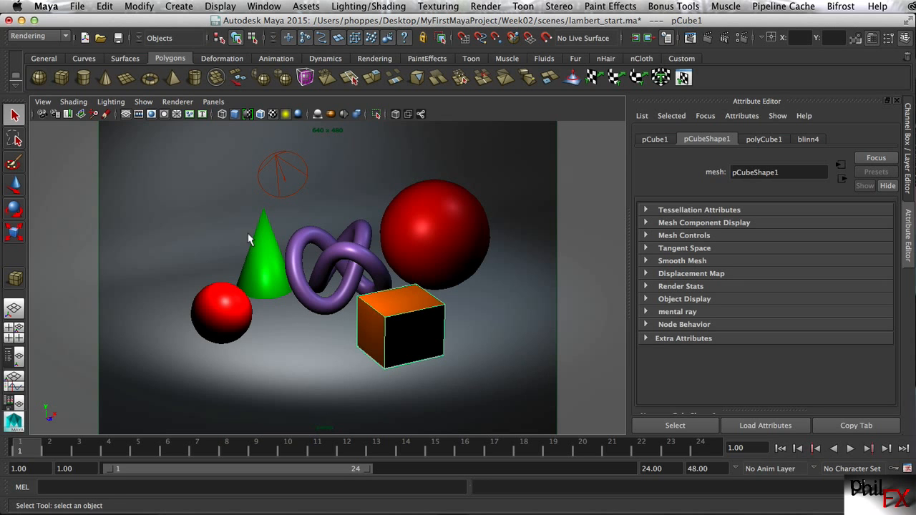
right_click_drag(333, 227, 401, 329, "alt")
middle_click_drag(409, 325, 398, 327, "alt")
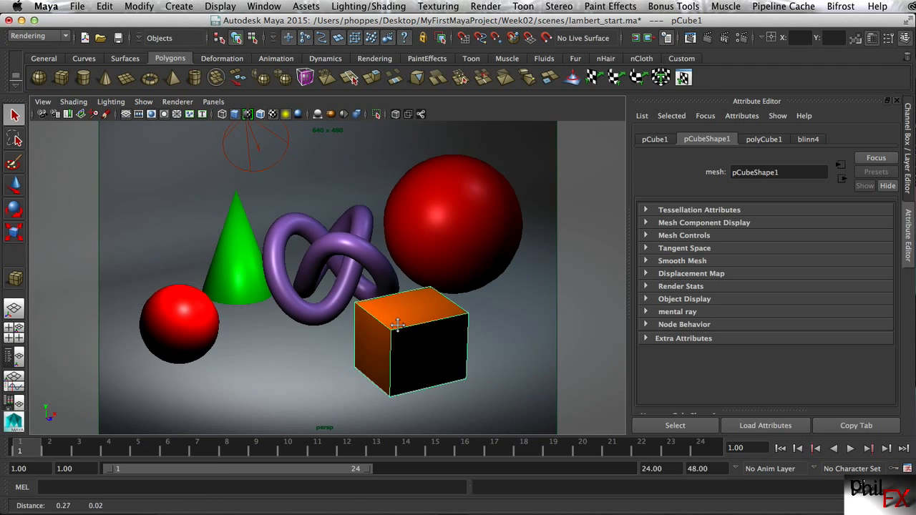
right_click_drag(432, 322, 459, 312, "alt")
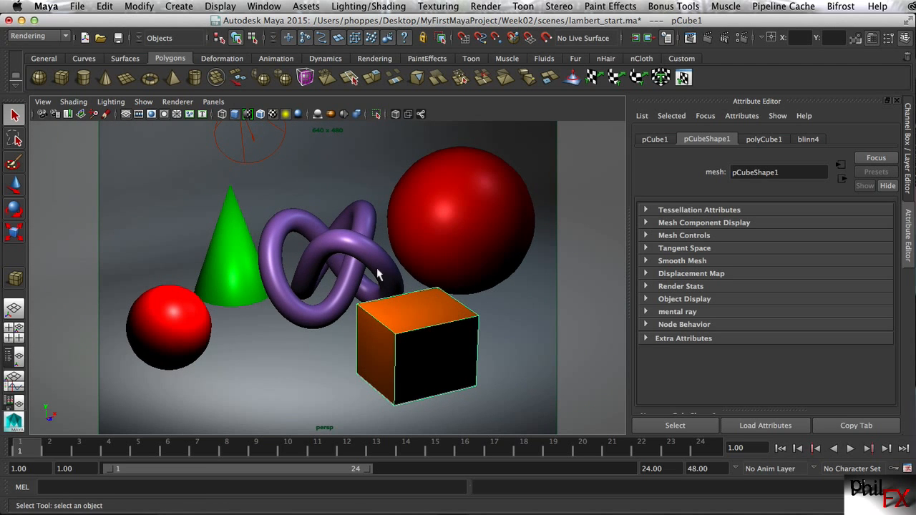
- Open the Render View, keep the existing torus knot image and render the colored scene with mental ray
left_click(691, 39)
left_click_drag(378, 51, 598, 45)
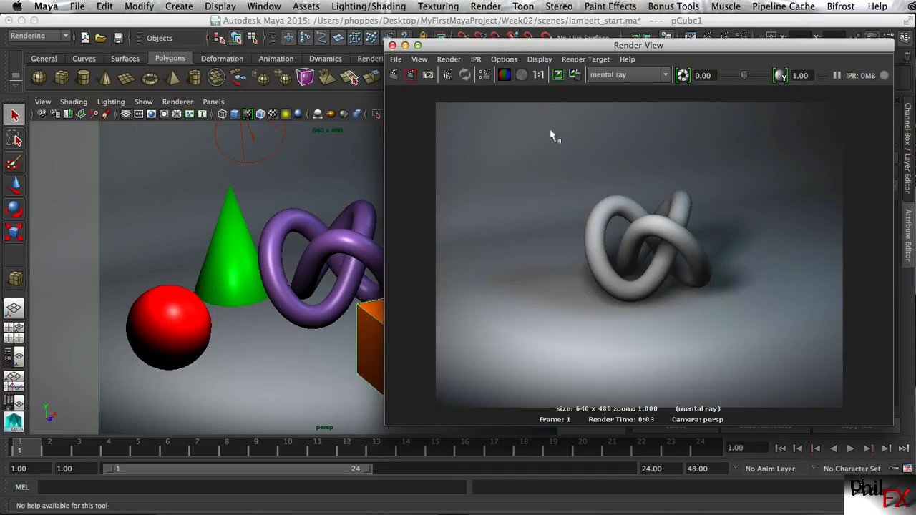
left_click(558, 79)
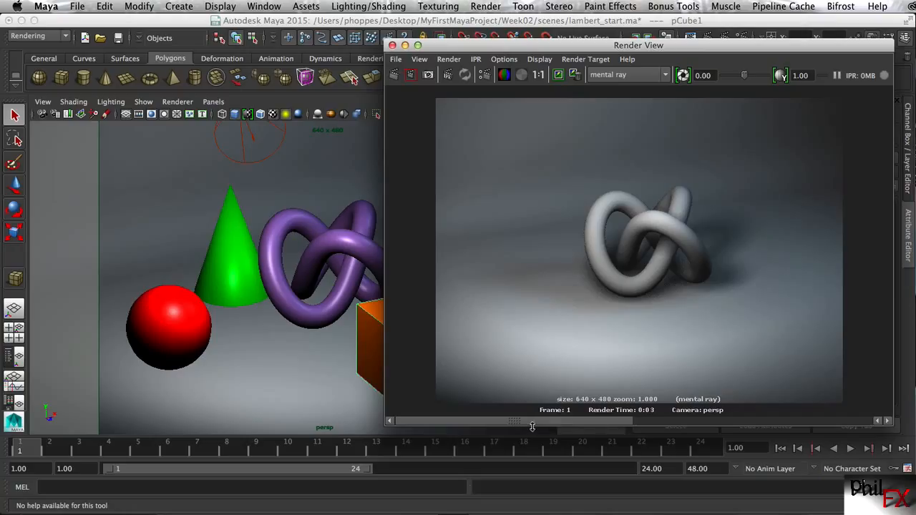
left_click_drag(525, 422, 500, 419)
left_click(394, 76)
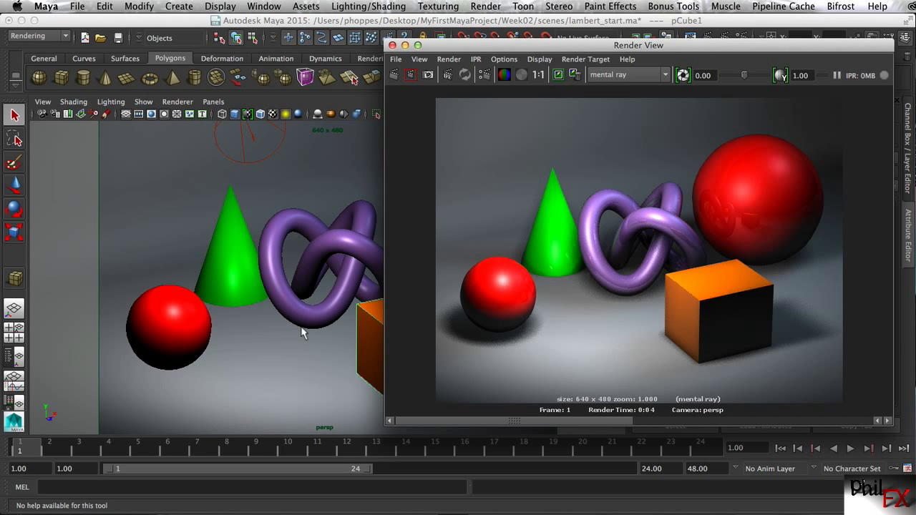
- Reframe the perspective view from a new angle so that the small red sphere overlaps the green cone
right_click_drag(302, 332, 205, 329, "alt")
left_click_drag(212, 327, 229, 324, "alt")
middle_click_drag(258, 317, 199, 326, "alt")
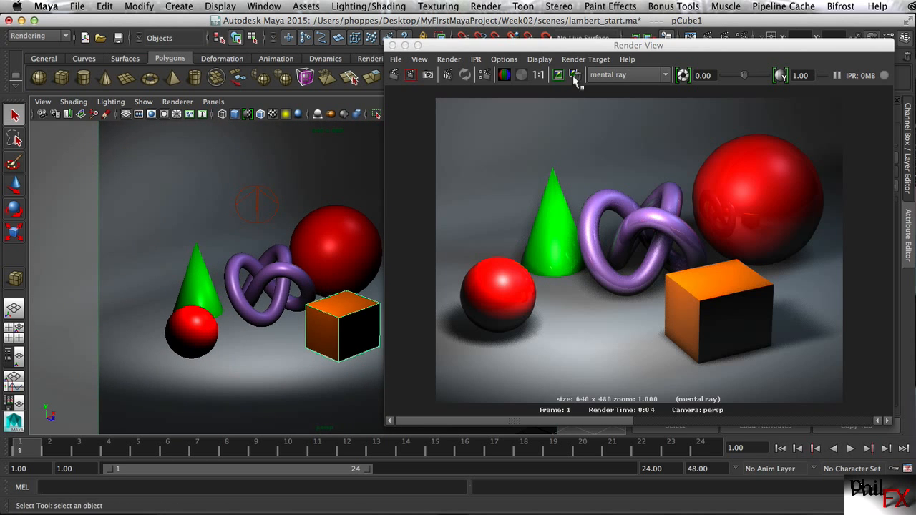
left_click_drag(464, 49, 588, 59)
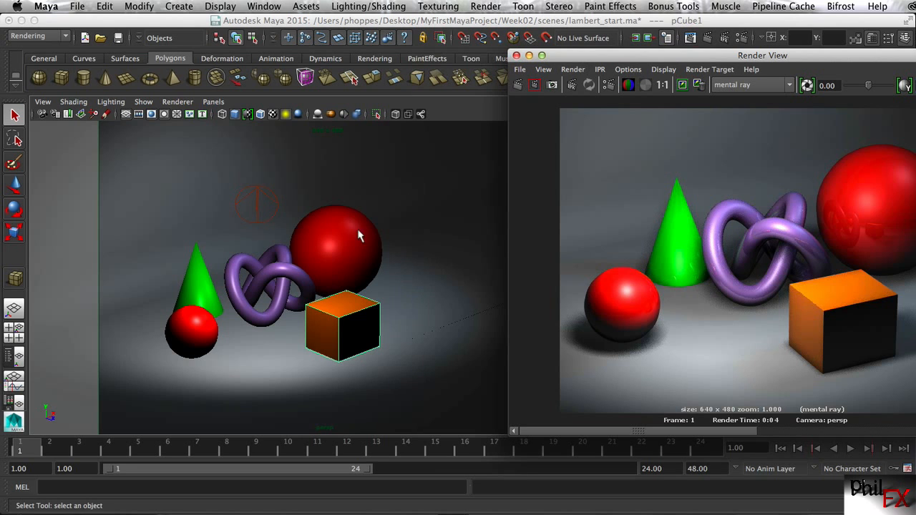
right_click_drag(358, 230, 441, 221, "alt")
middle_click_drag(379, 219, 440, 219, "alt")
mouse_move(292, 253)
left_mouse_down("alt")
mouse_move(319, 260)
mouse_move(308, 250)
left_mouse_up("alt")
middle_click_drag(362, 317, 352, 319, "alt")
left_click_drag(343, 325, 327, 312, "alt")
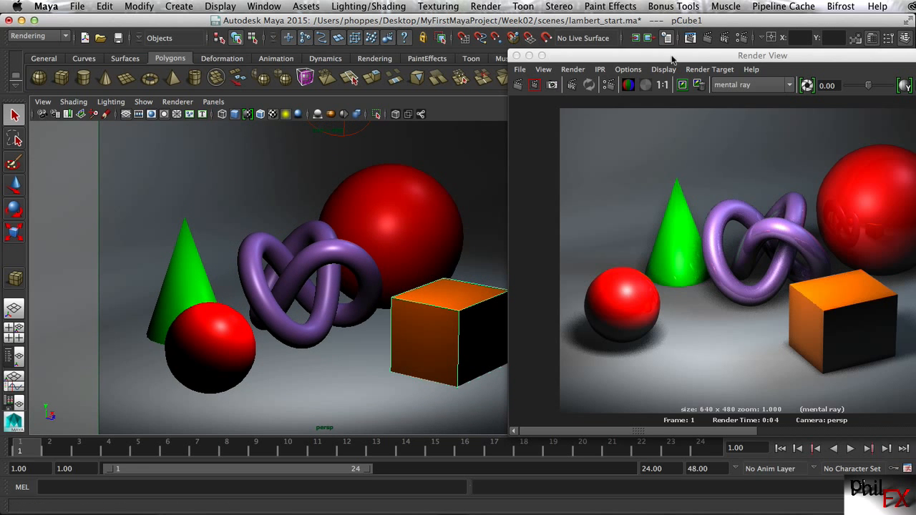
- Render the scene from the new angle with mental ray and keep the image in the Render View
left_click_drag(671, 59, 530, 49)
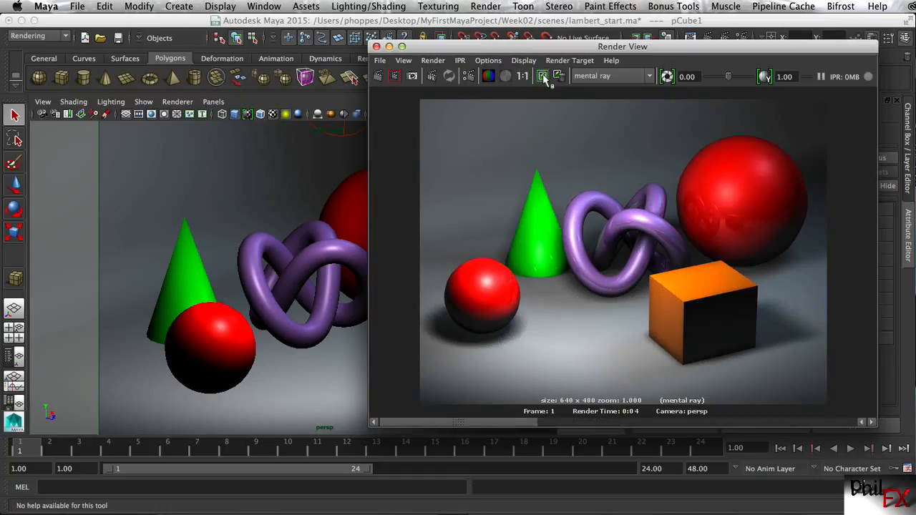
left_click(377, 77)
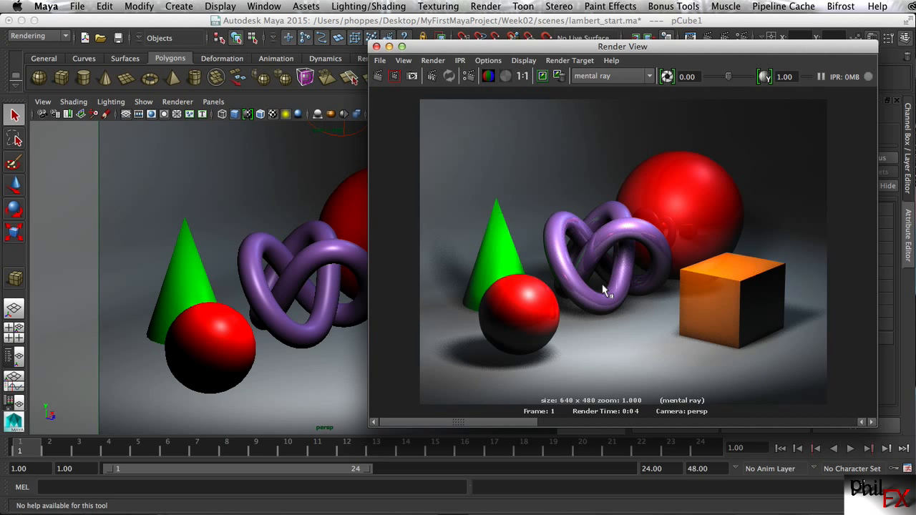
left_click(543, 76)
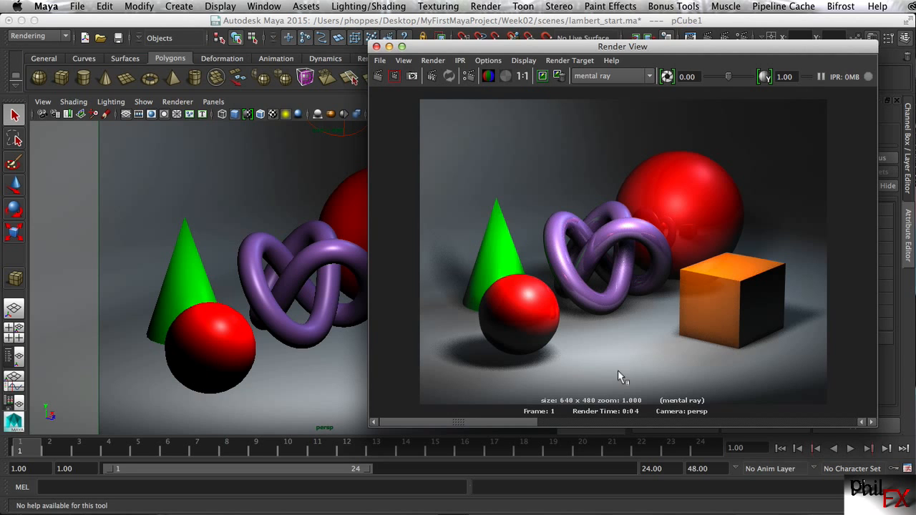
- Compare the two kept renders by switching back and forth between them, examining the reflections and shading from each angle
left_click(577, 423)
left_click(513, 422)
left_click(592, 422)
left_click(518, 421)
left_click(593, 423)
left_click(514, 418)
left_click(586, 423)
left_click(518, 423)
left_click(589, 421)
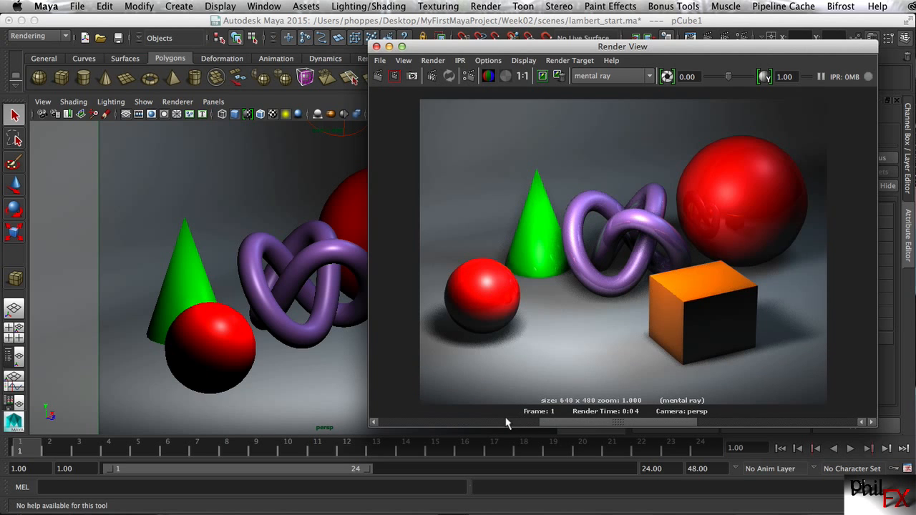
left_click(506, 422)
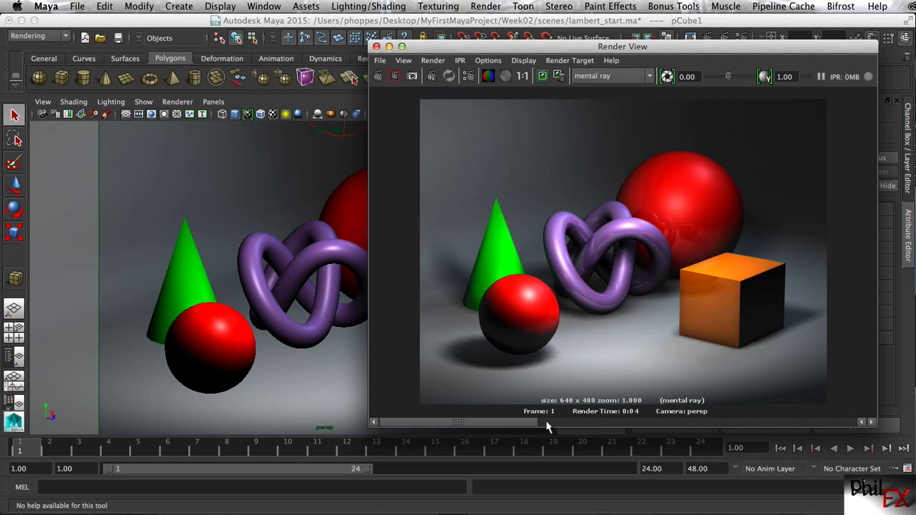
left_click(570, 422)
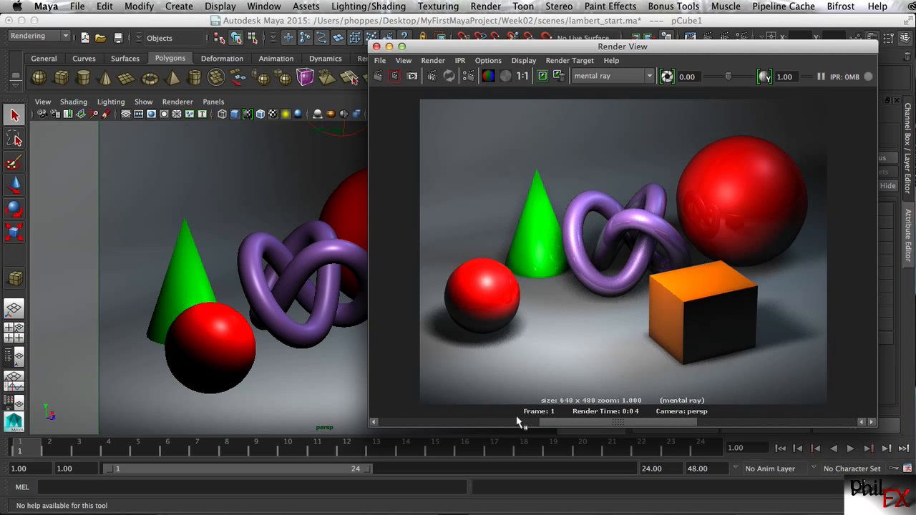
left_click(543, 416)
left_click(523, 422)
left_click(537, 421)
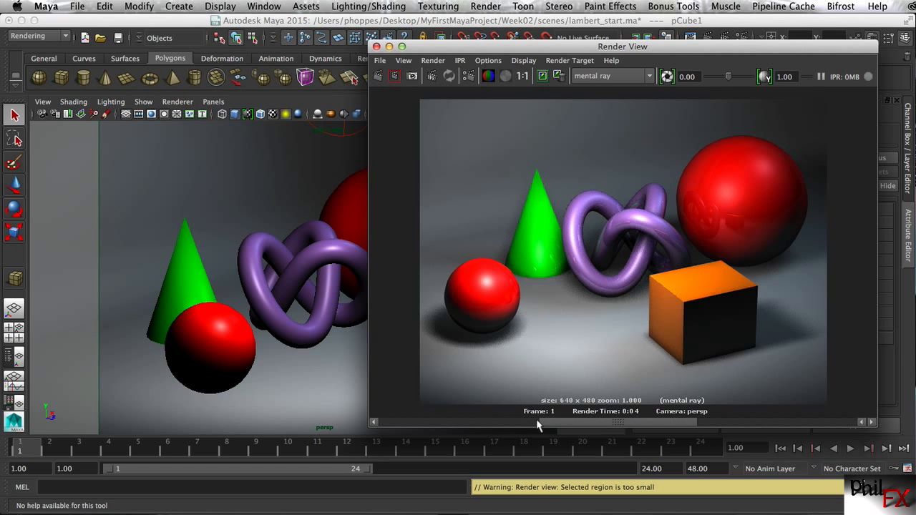
left_click(536, 422)
left_click(542, 422)
left_click(516, 422)
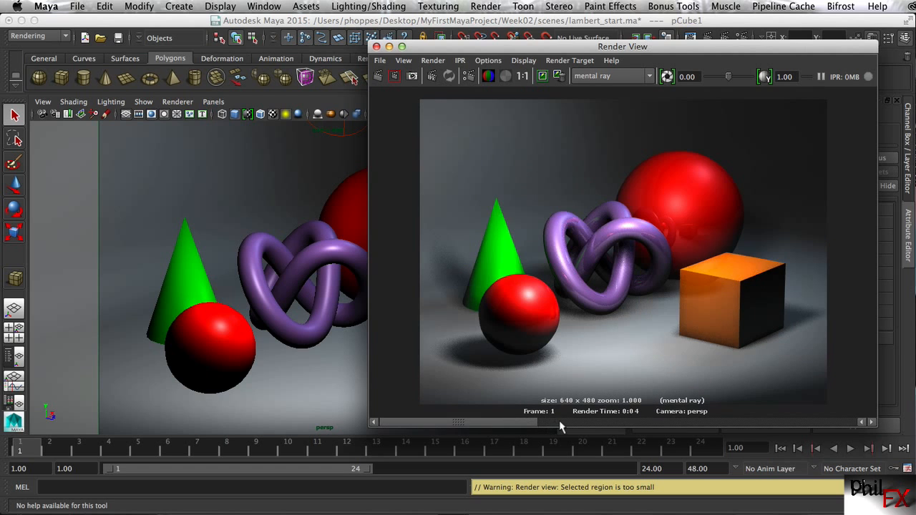
left_click(559, 422)
left_click(520, 422)
left_click(561, 422)
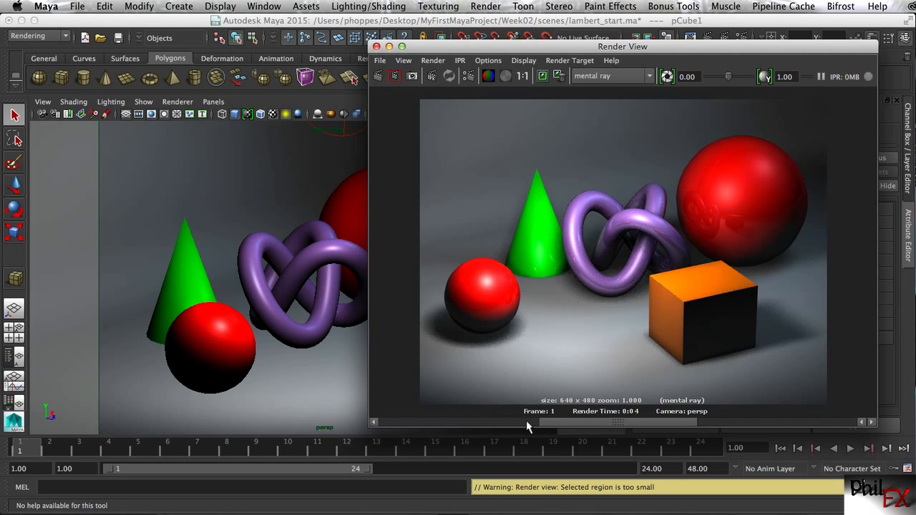
left_click(520, 422)
left_click(581, 423)
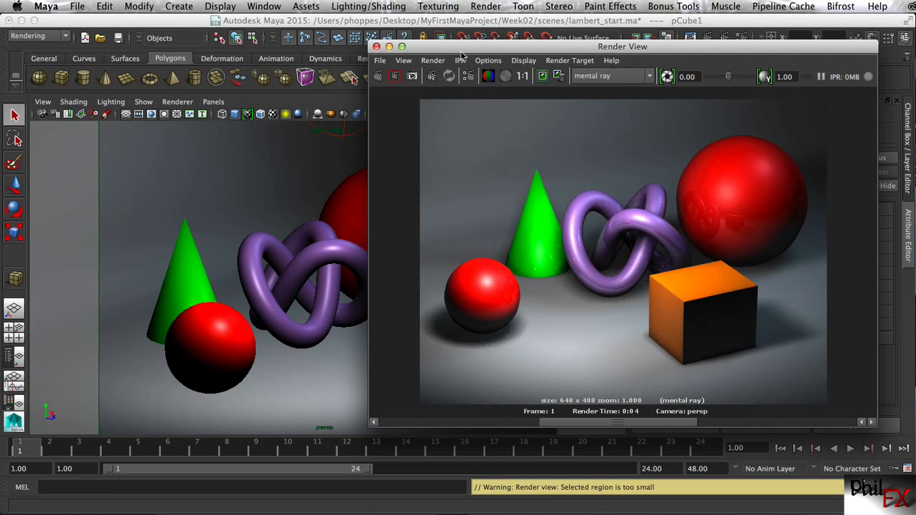
left_click_drag(458, 52, 386, 48)
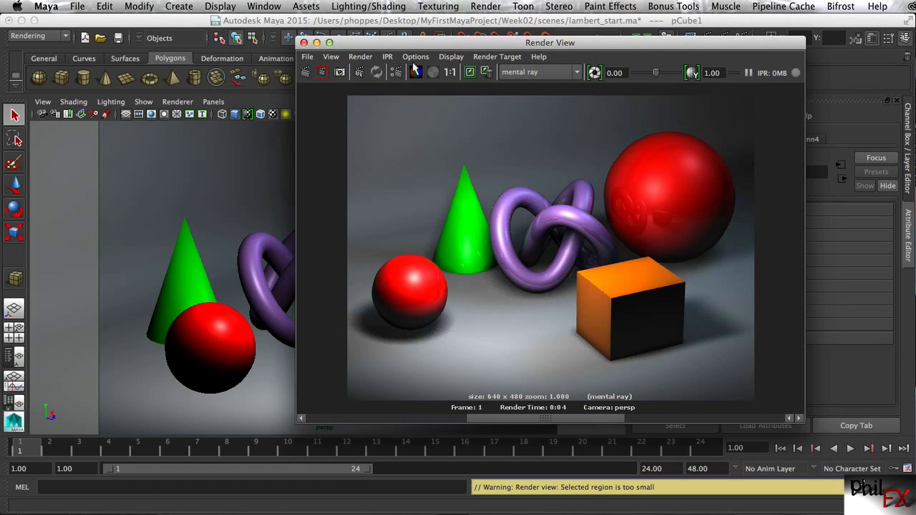